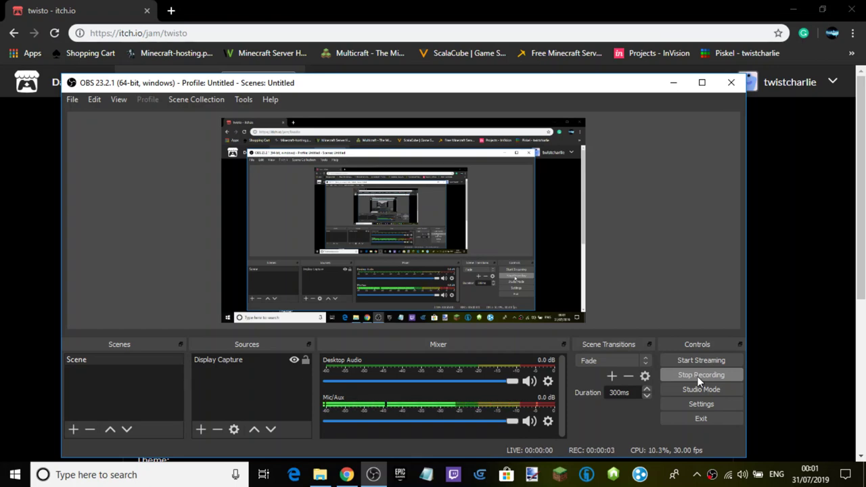
Bring the itch.io twisto jam page forward and select the 58-minute countdown value
left_click(47, 221)
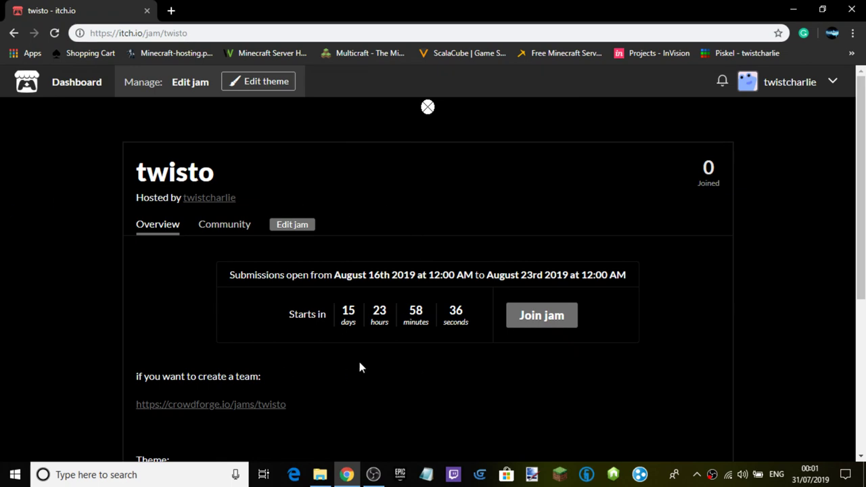
scroll(359, 367, "down", 4)
scroll(354, 328, "up", 4)
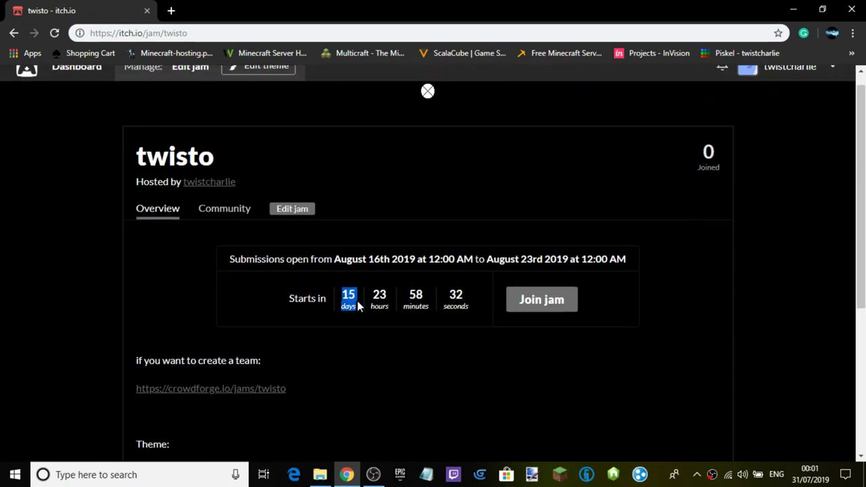
left_click(372, 302)
double_click(415, 295)
scroll(561, 299, "up", 1)
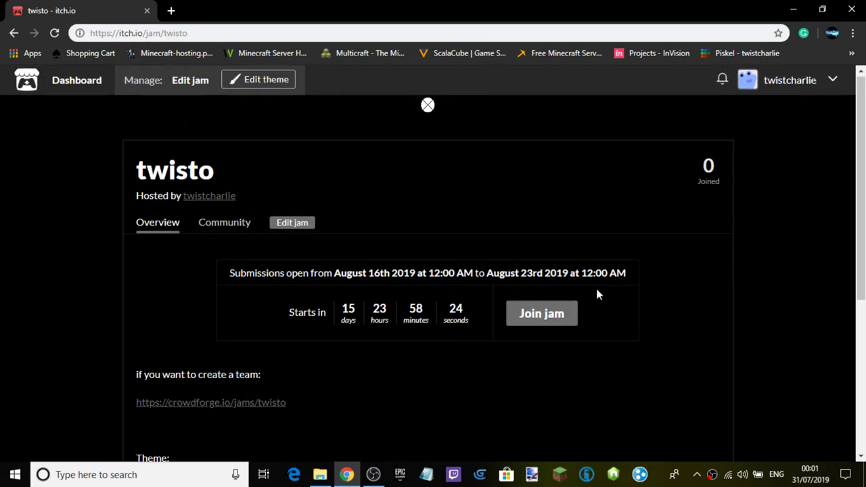
Join the twisto jam so the page shows 1 joined
left_click(557, 306)
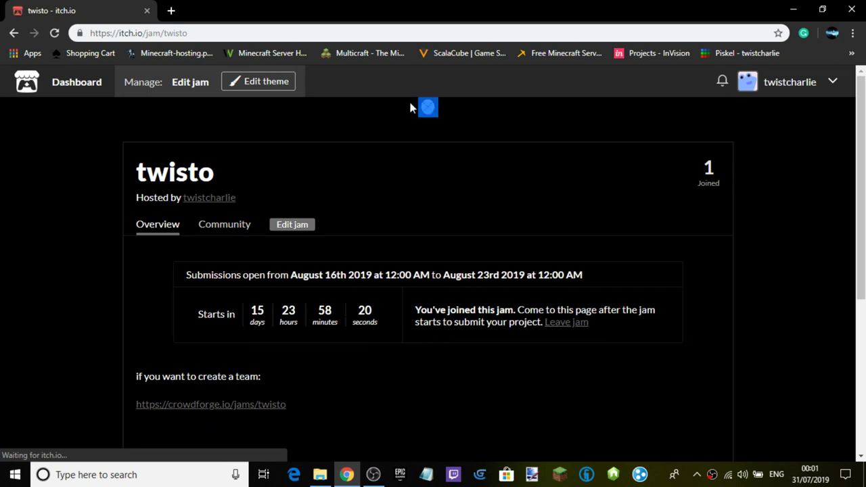
scroll(351, 214, "down", 2)
scroll(348, 193, "up", 1)
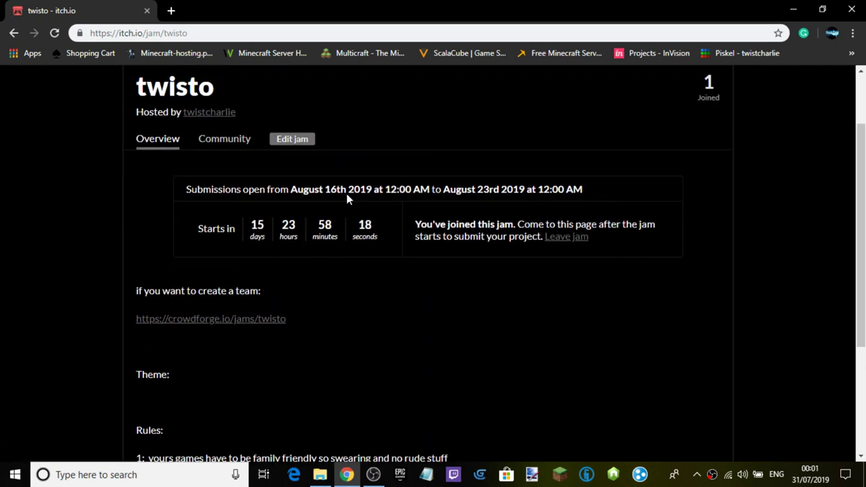
scroll(260, 203, "down", 1)
scroll(262, 203, "up", 3)
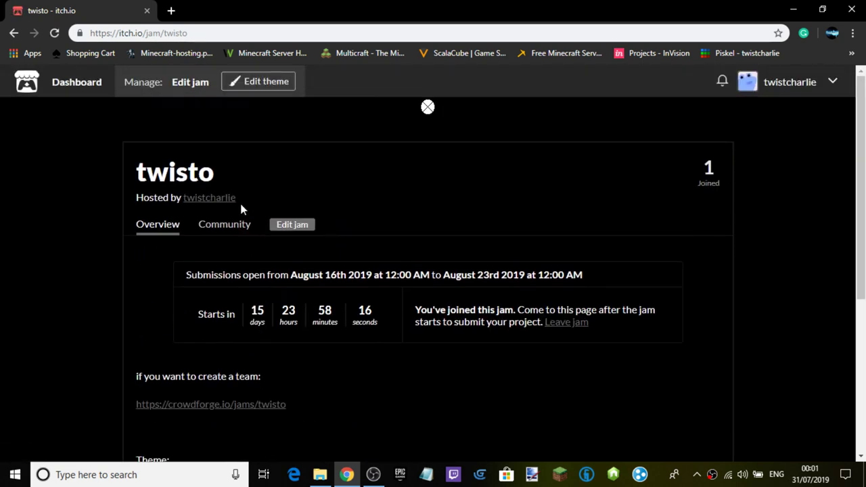
left_click(232, 227)
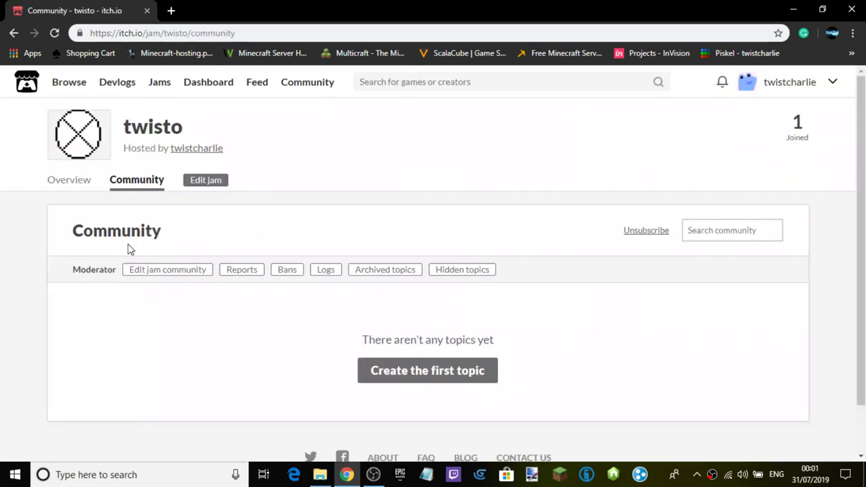
left_click(70, 184)
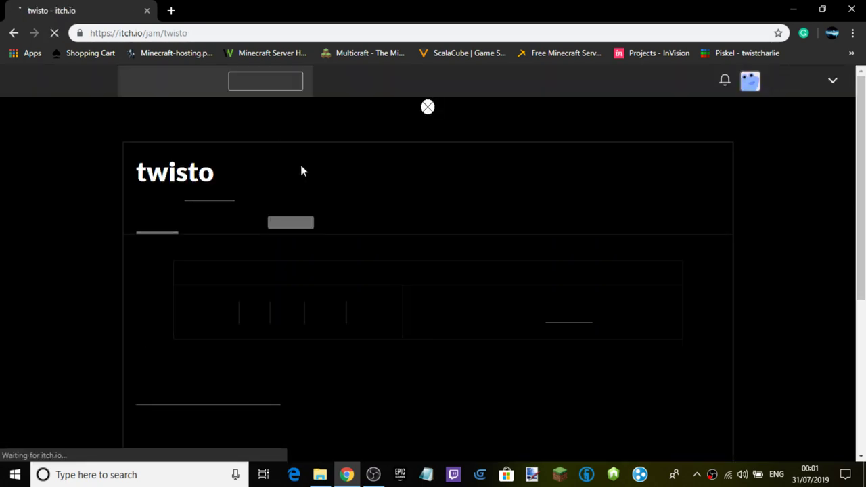
scroll(308, 176, "down", 6)
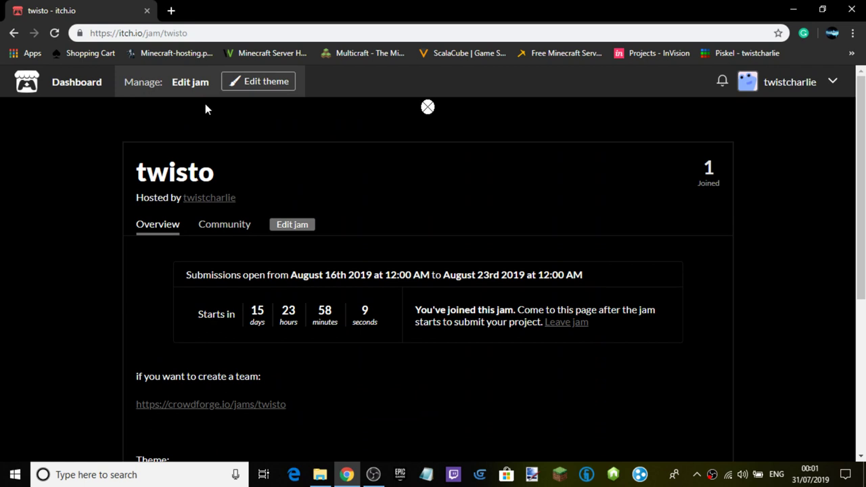
left_click(234, 83)
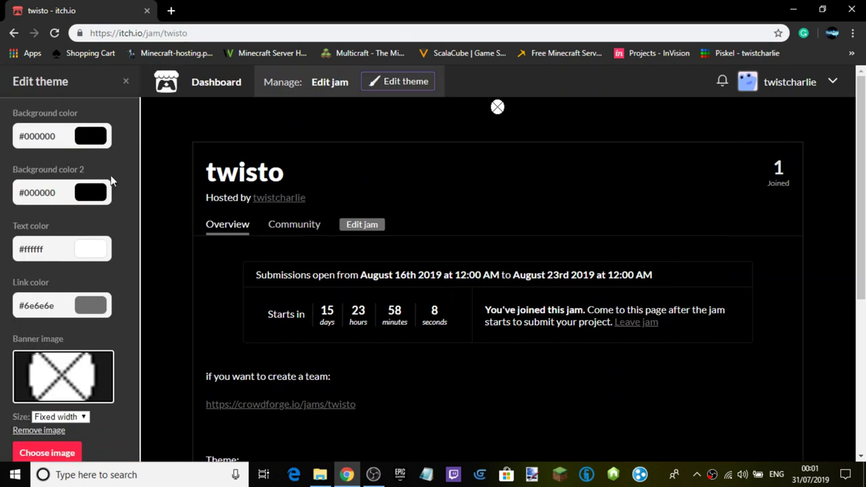
left_click(305, 228)
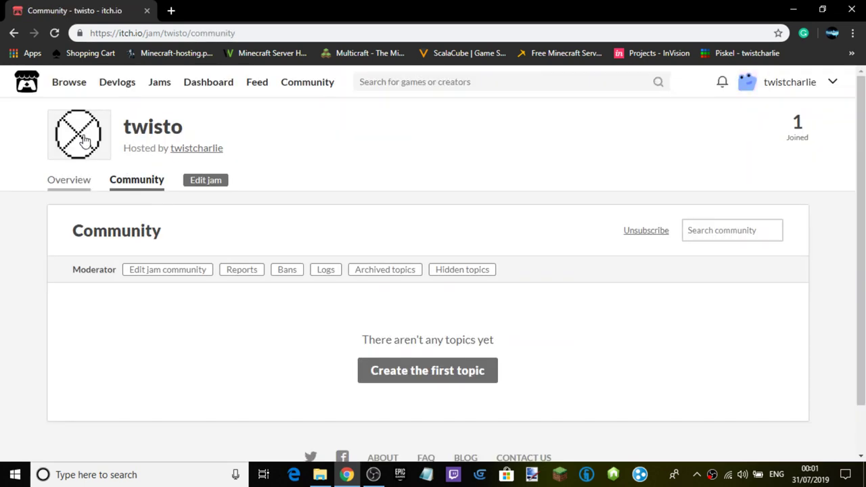
left_click(68, 179)
scroll(213, 216, "down", 4)
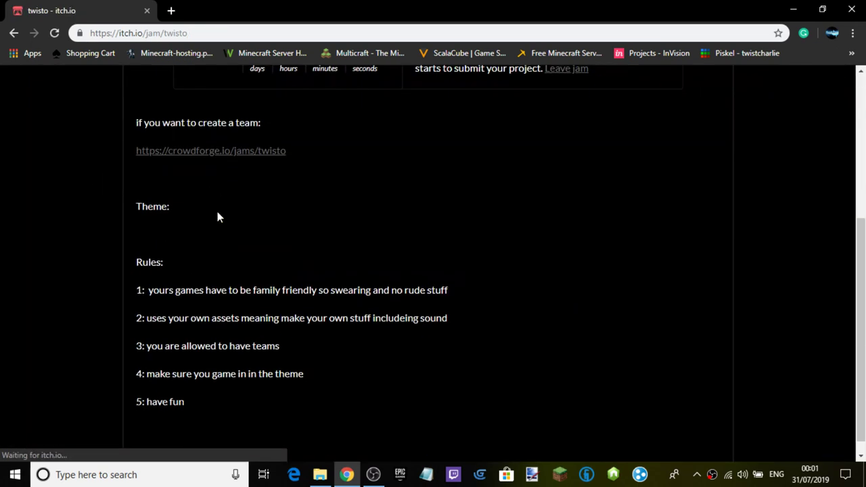
left_click_drag(148, 262, 302, 444)
left_click(336, 343)
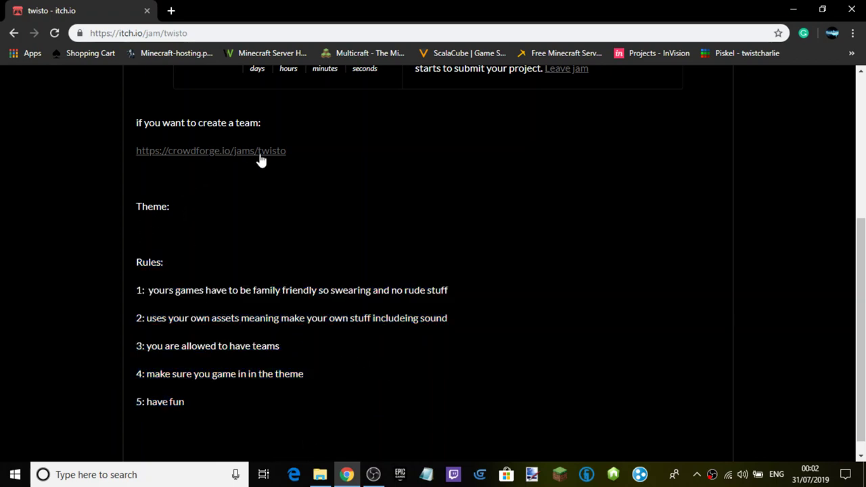
scroll(270, 169, "up", 2)
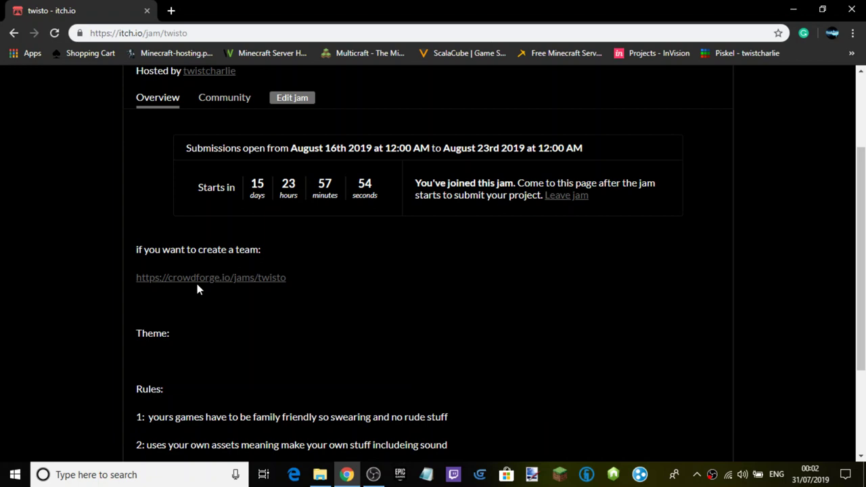
Select the CrowdForge team link text and open the welcome team's details
left_click_drag(345, 289, 204, 283)
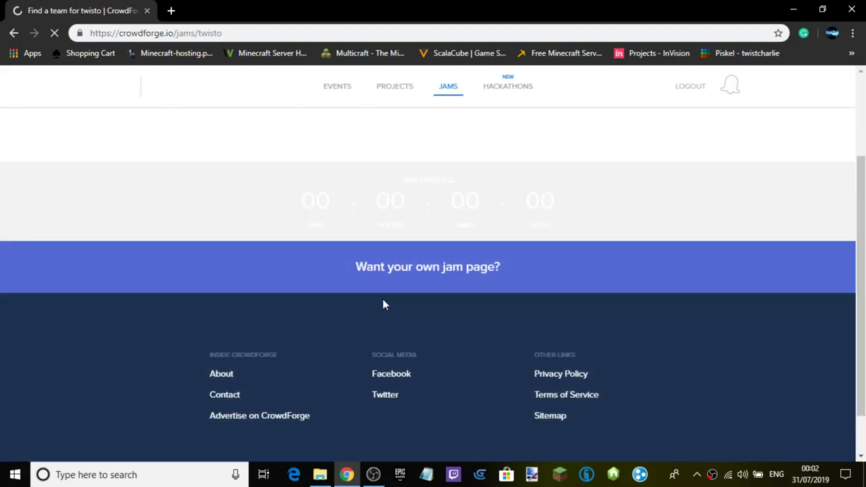
scroll(374, 288, "down", 3)
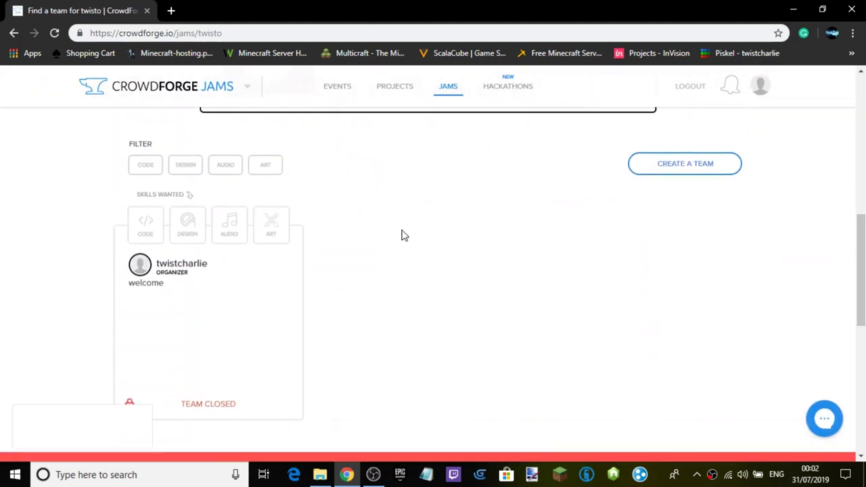
scroll(209, 291, "down", 1)
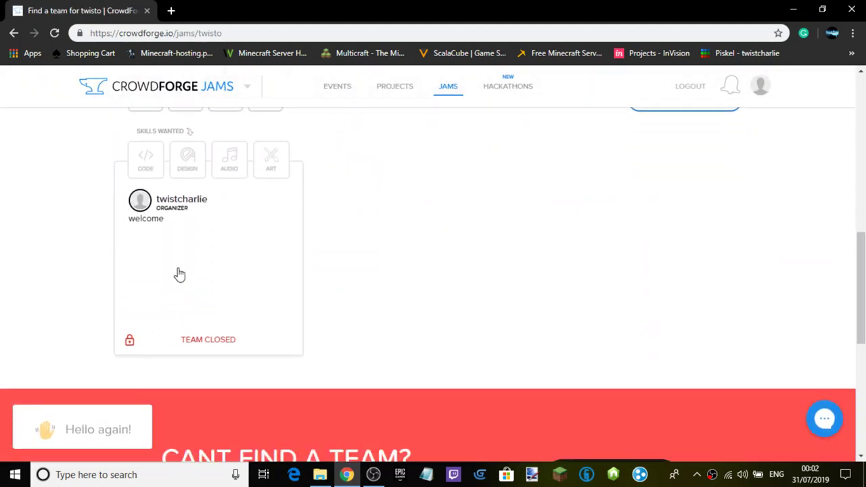
left_click(201, 252)
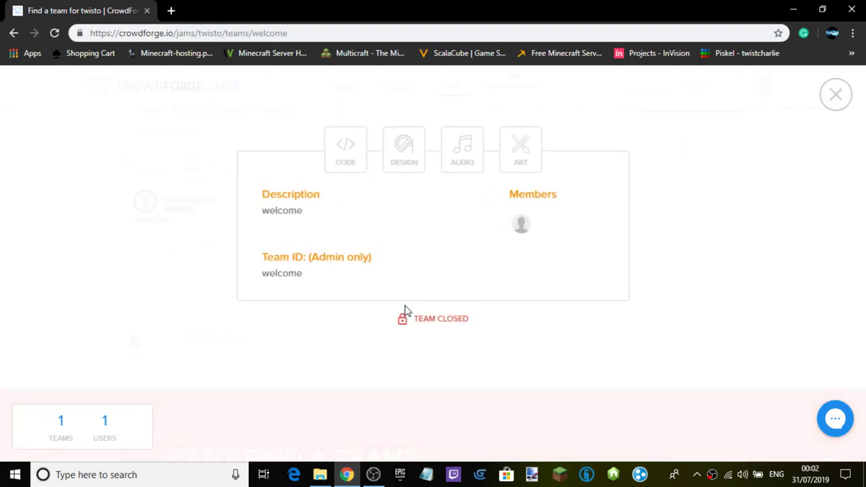
View the team member's profile, go back, and close the team details to reach the jam page
left_click_drag(265, 257, 363, 258)
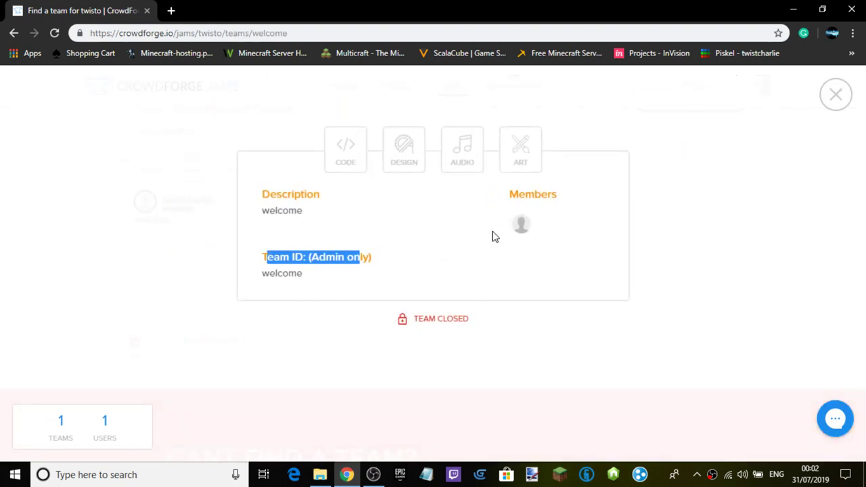
left_click(527, 238)
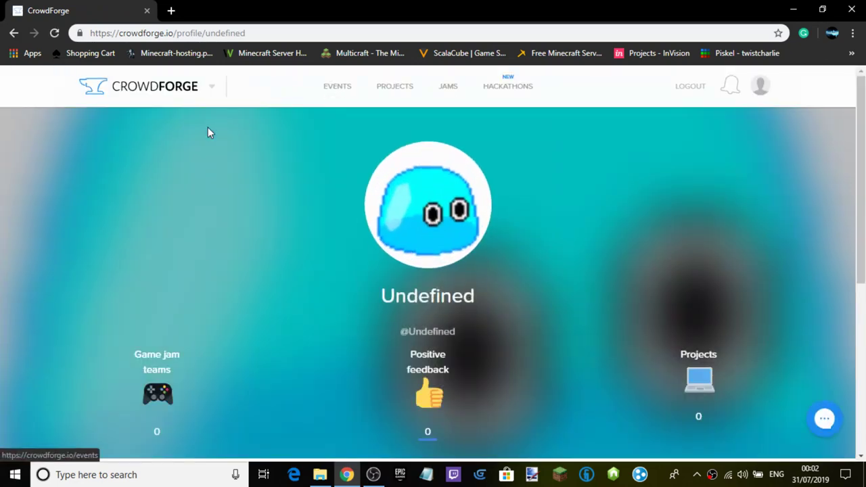
scroll(457, 212, "down", 4)
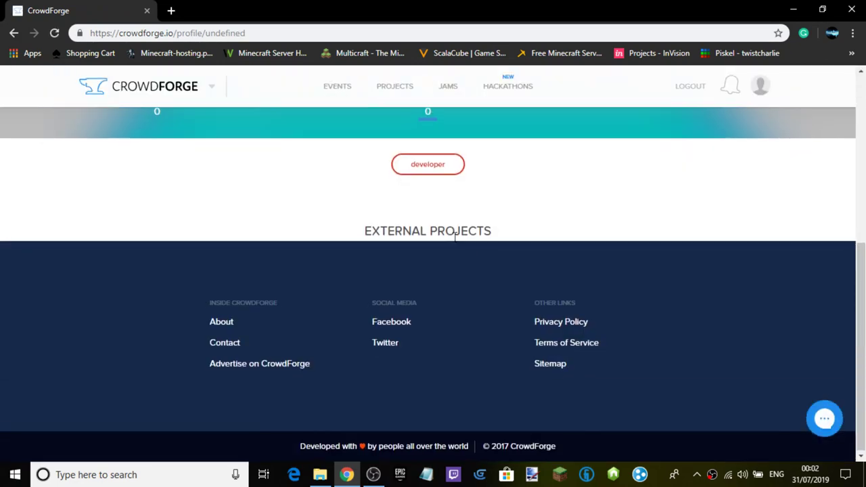
left_click(13, 33)
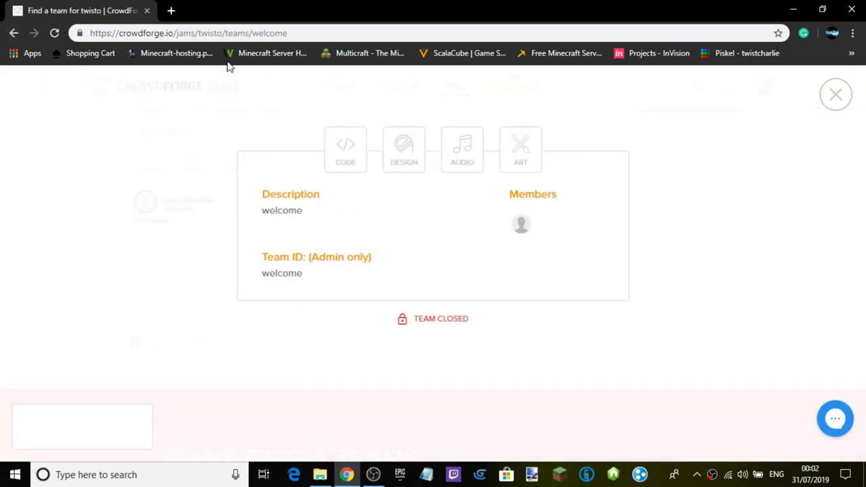
left_click(728, 142)
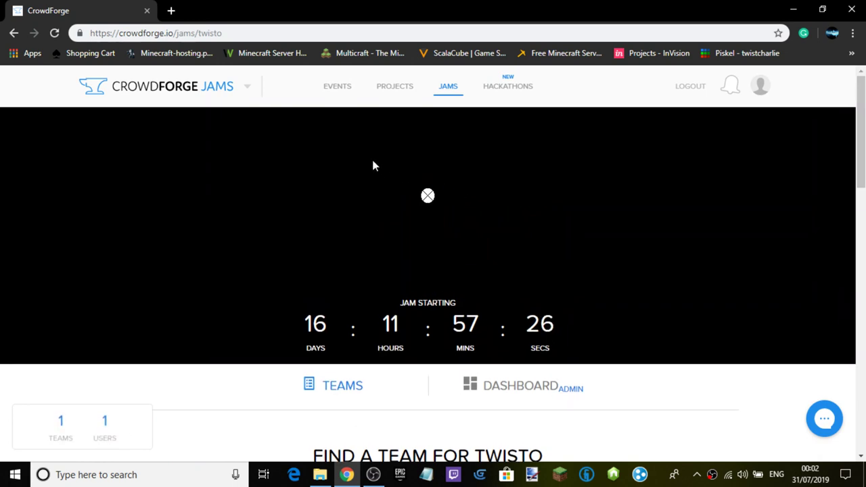
Open the twisto jam's dashboard and its event settings
scroll(437, 319, "down", 1)
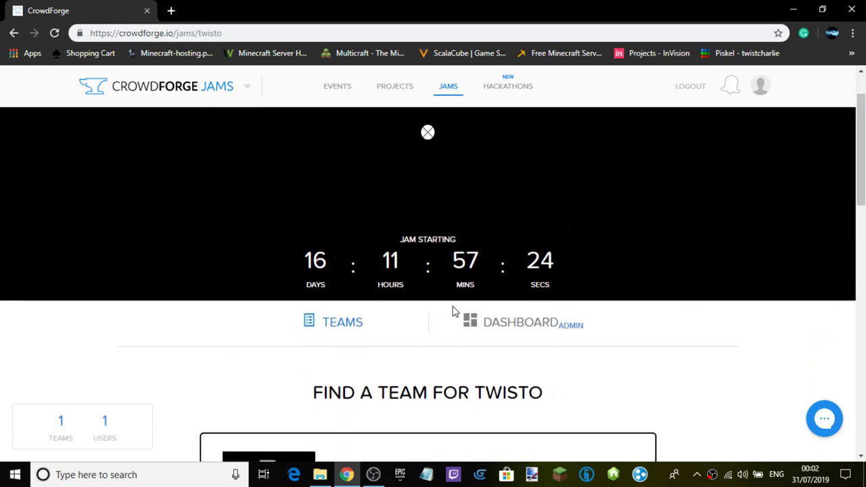
scroll(515, 243, "up", 1)
scroll(517, 244, "down", 1)
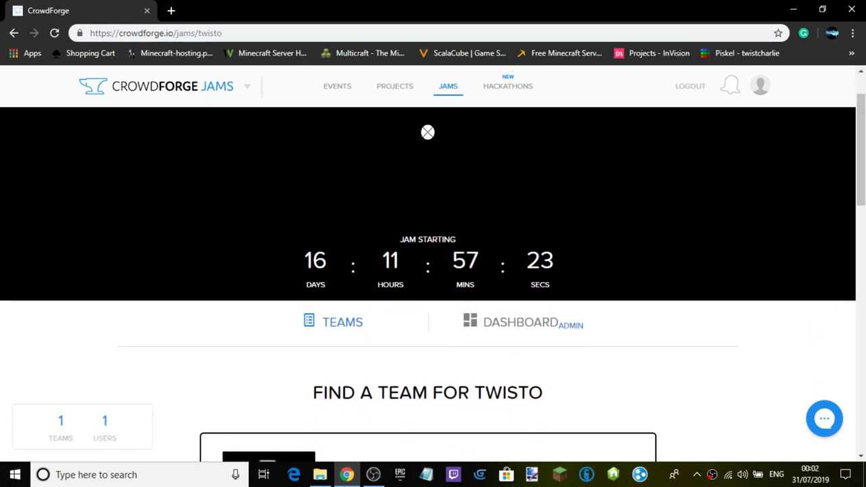
left_click(506, 332)
scroll(237, 228, "down", 2)
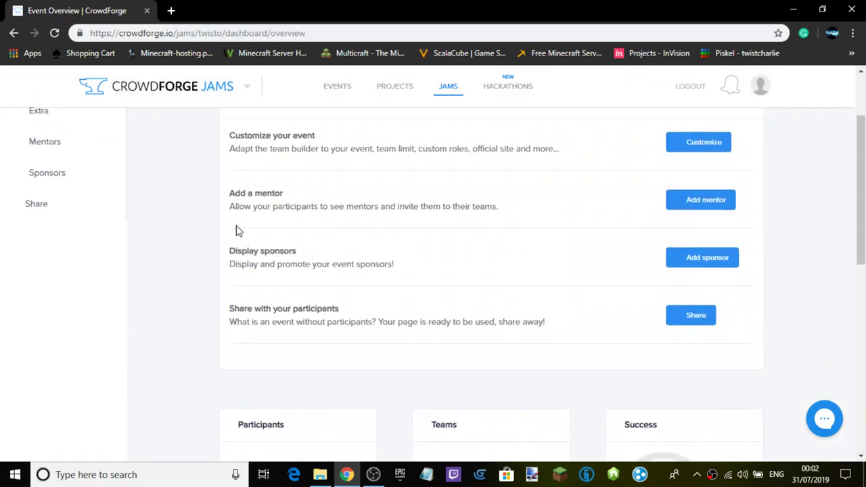
scroll(197, 219, "up", 2)
left_click(73, 192)
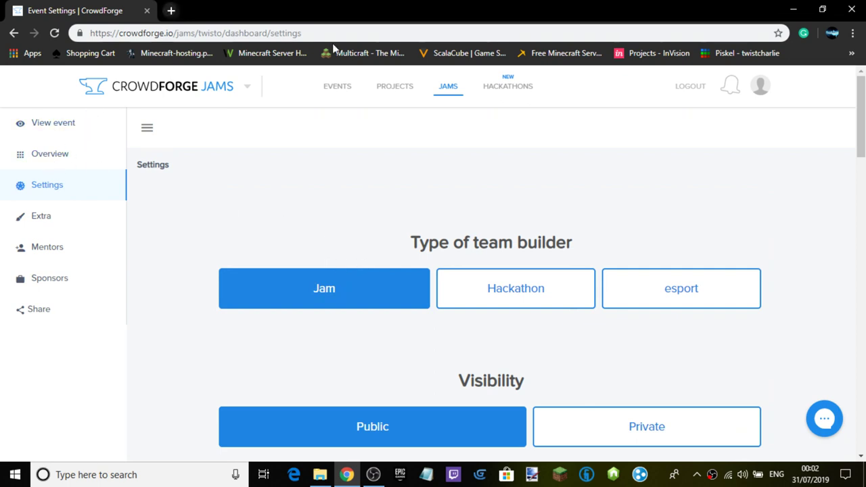
Open itch.io/jam/twisto in a new browser tab by searching 'twisto'
key("ctrl+t")
type("twi")
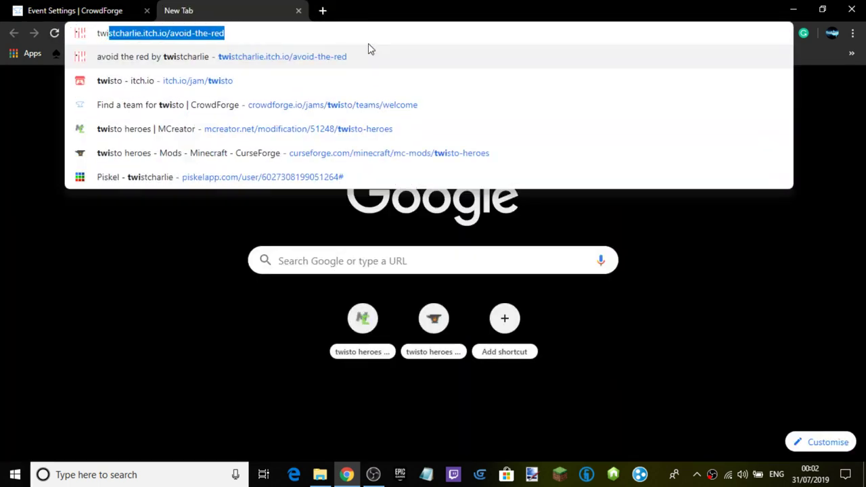
type("sto")
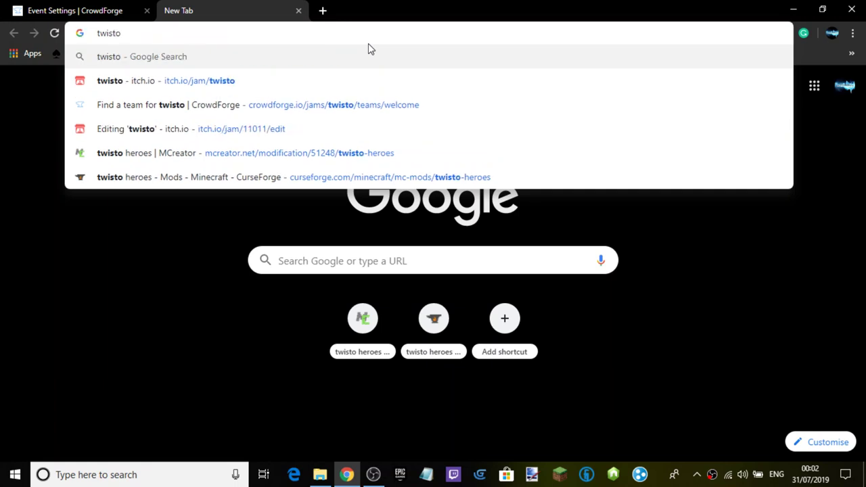
left_click(290, 84)
left_click(104, 14)
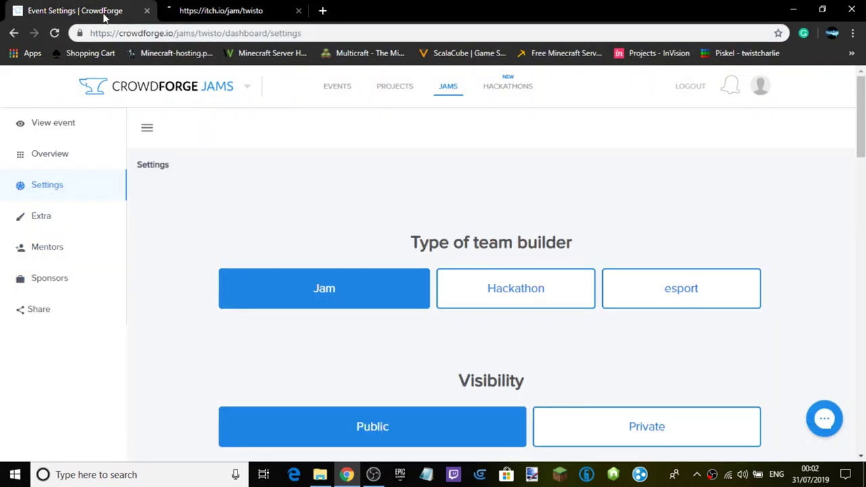
scroll(180, 155, "down", 3)
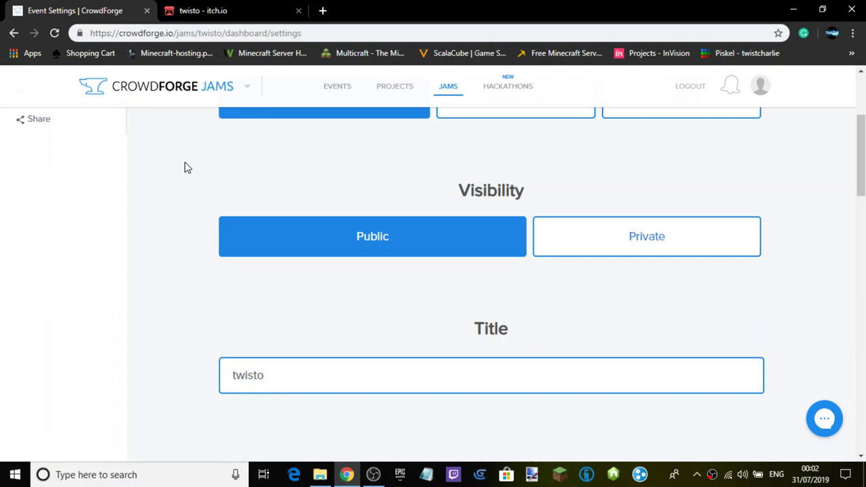
scroll(187, 167, "down", 8)
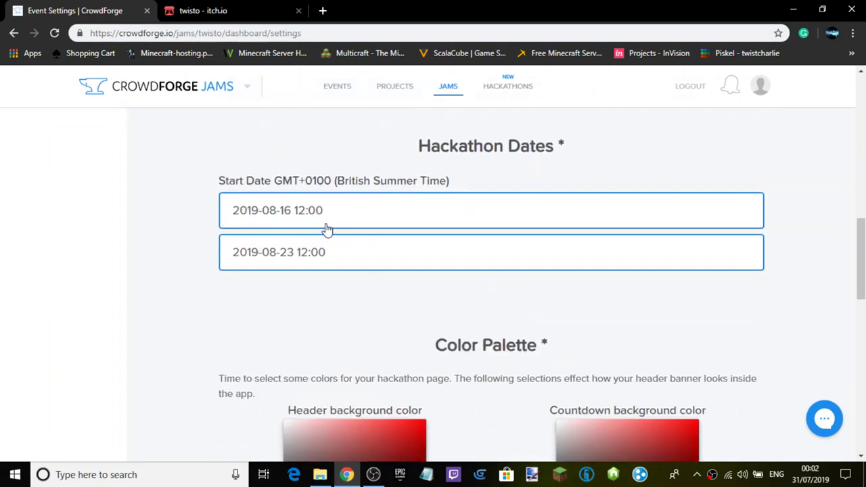
left_click(297, 217)
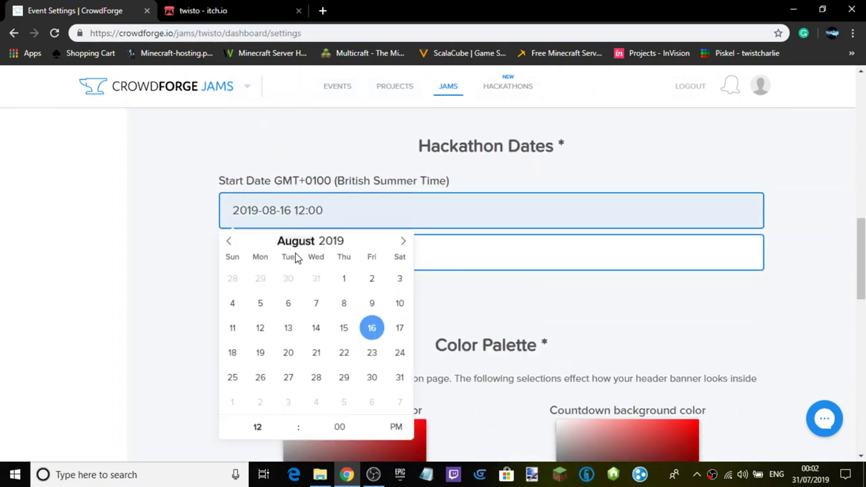
left_click(344, 327)
left_click(193, 213)
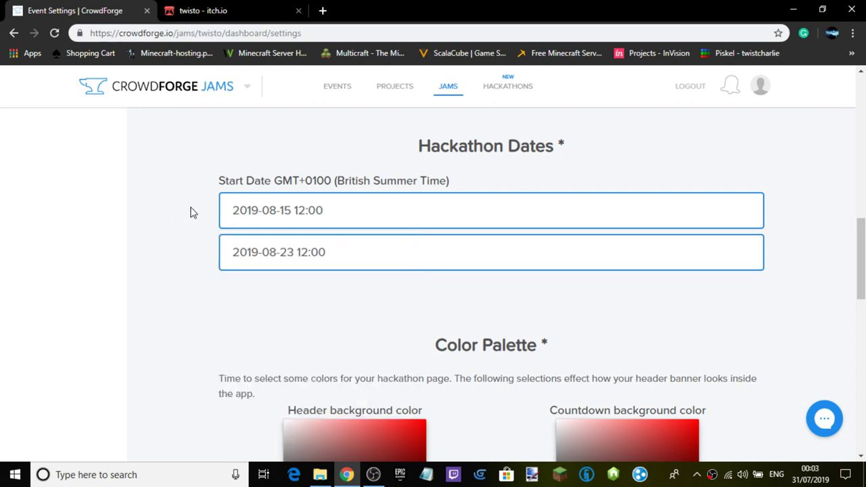
scroll(397, 253, "down", 12)
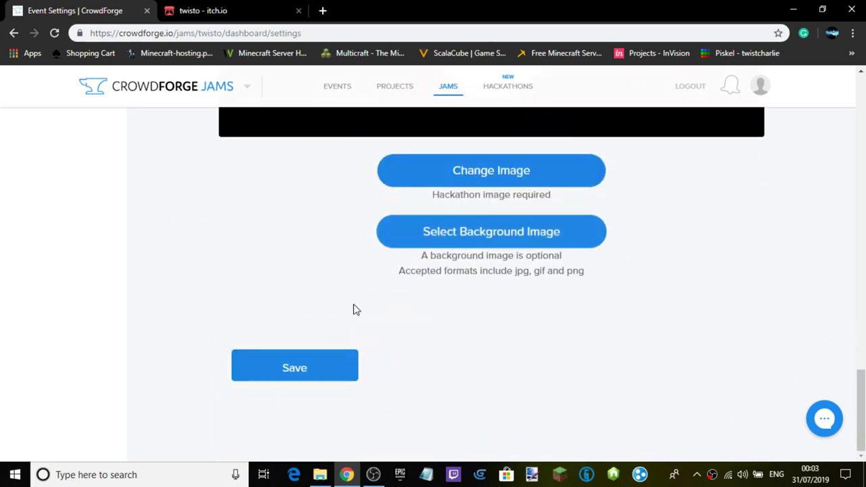
left_click(328, 356)
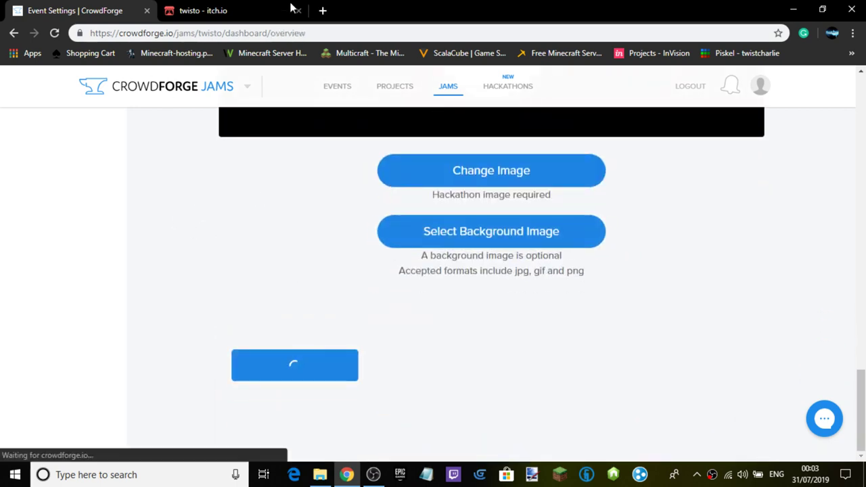
Glance at the itch.io jam tab, then return to the CrowdForge event settings page
left_click(261, 8)
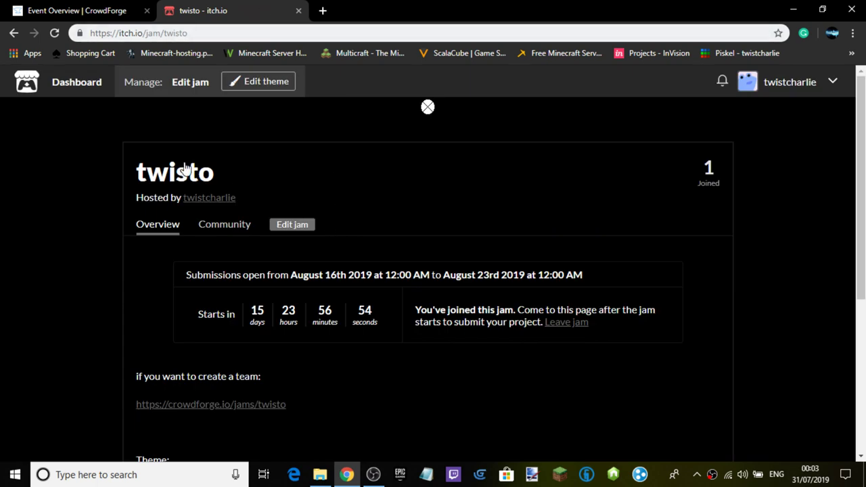
left_click(15, 10)
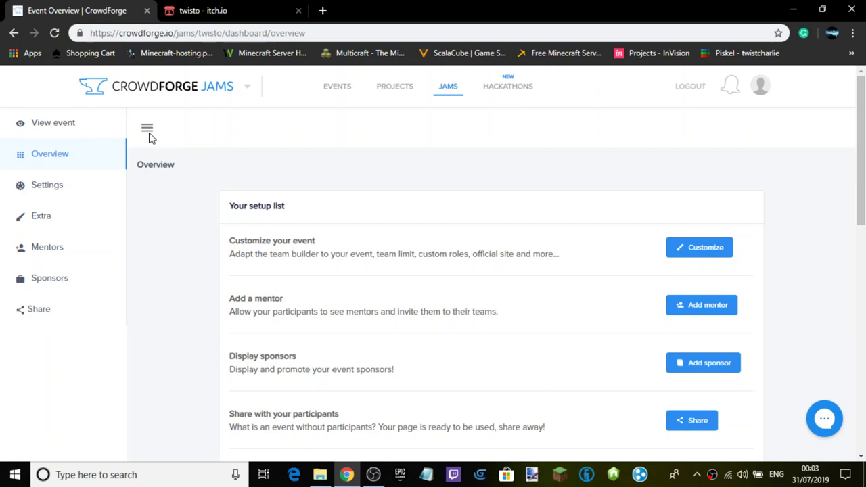
scroll(221, 159, "down", 2)
scroll(241, 169, "up", 1)
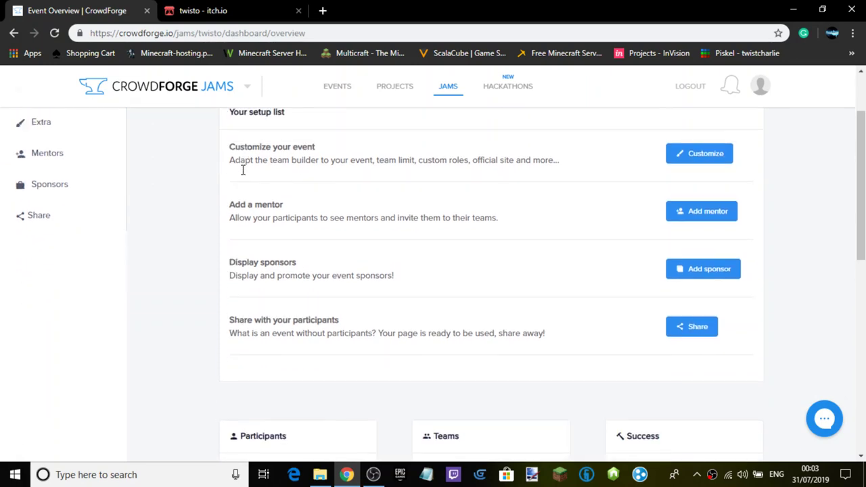
scroll(165, 170, "up", 1)
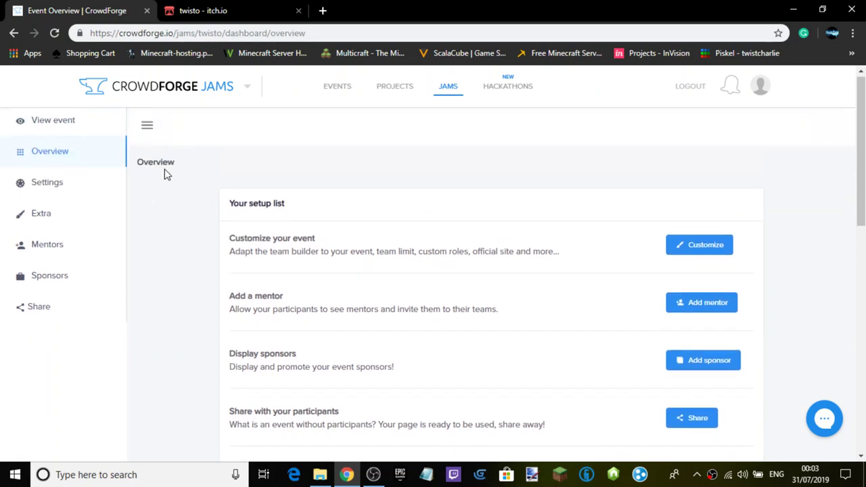
left_click(14, 32)
Trim the address to crowdforge.io/jams/twisto and compare its countdown with the itch.io jam
left_click_drag(316, 30, 222, 34)
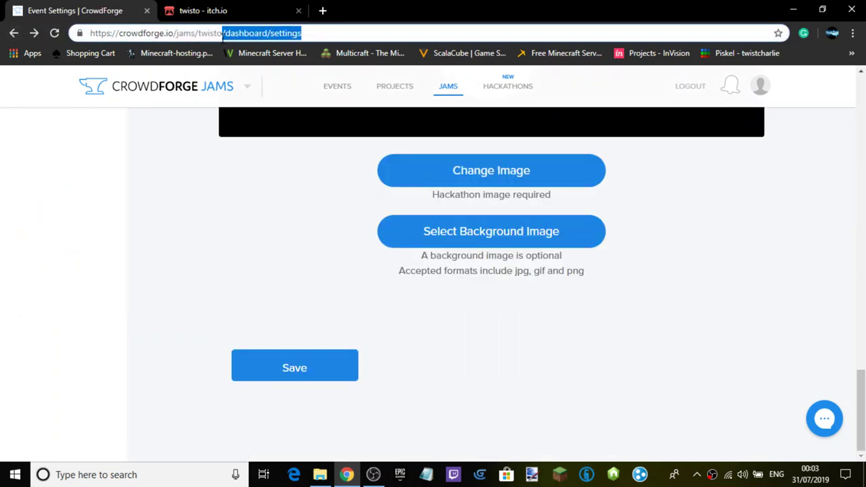
key("BackSpace")
key("Return")
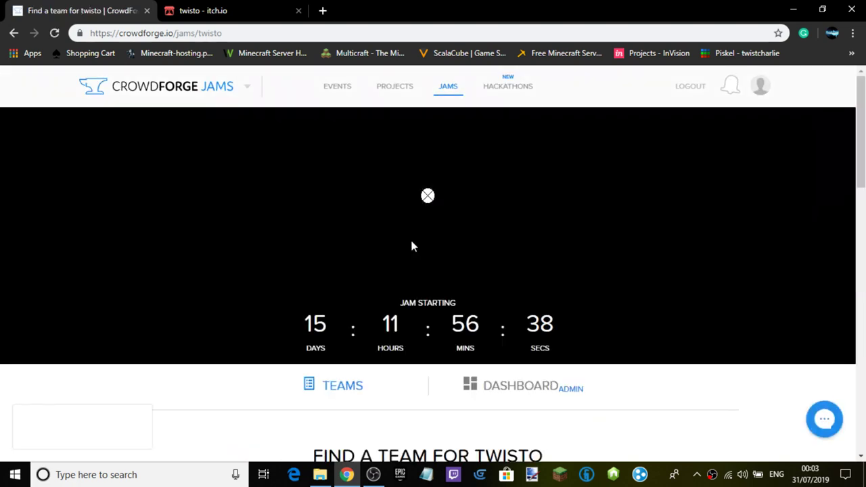
scroll(412, 246, "down", 2)
left_click(240, 7)
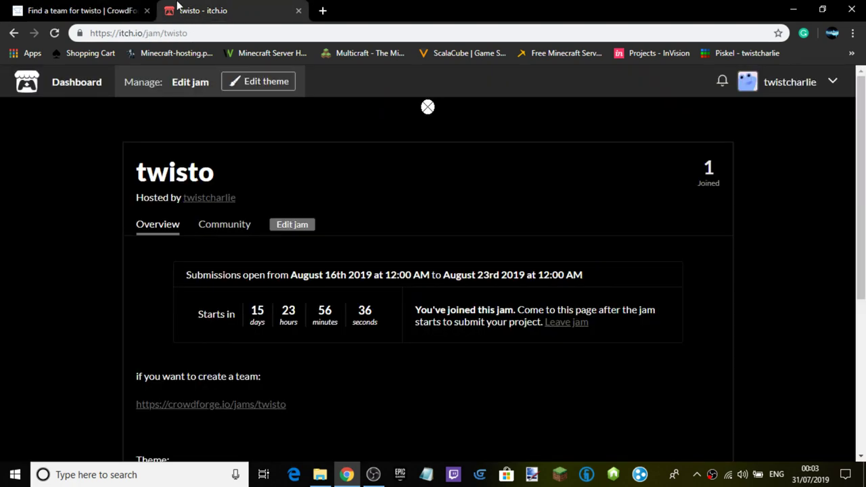
left_click(75, 8)
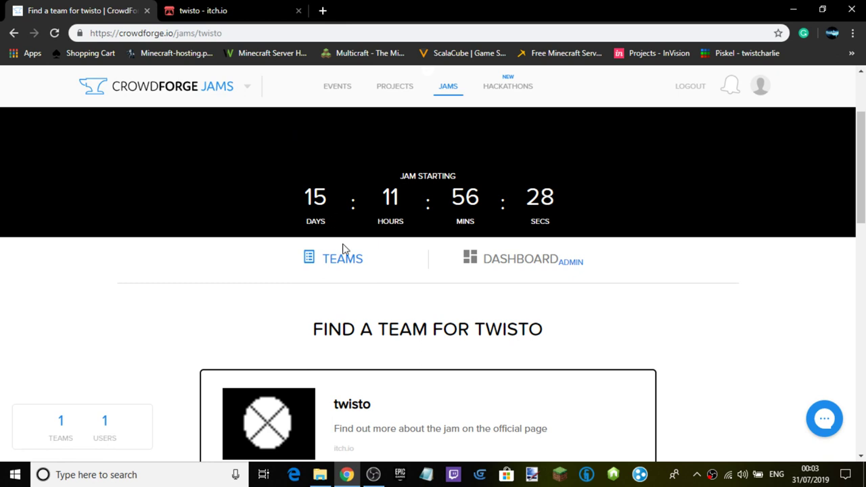
Visit the admin dashboard's Settings and Overview (0 participants, 0 teams), then go to Mentors
left_click(492, 259)
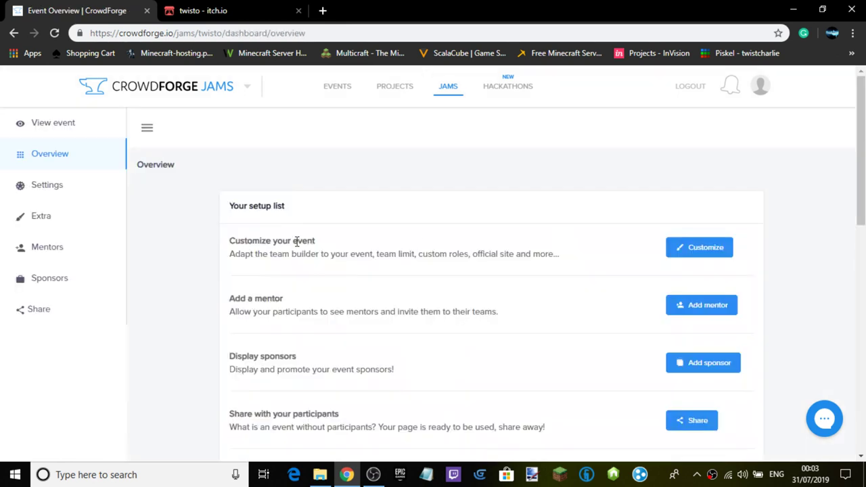
left_click(67, 196)
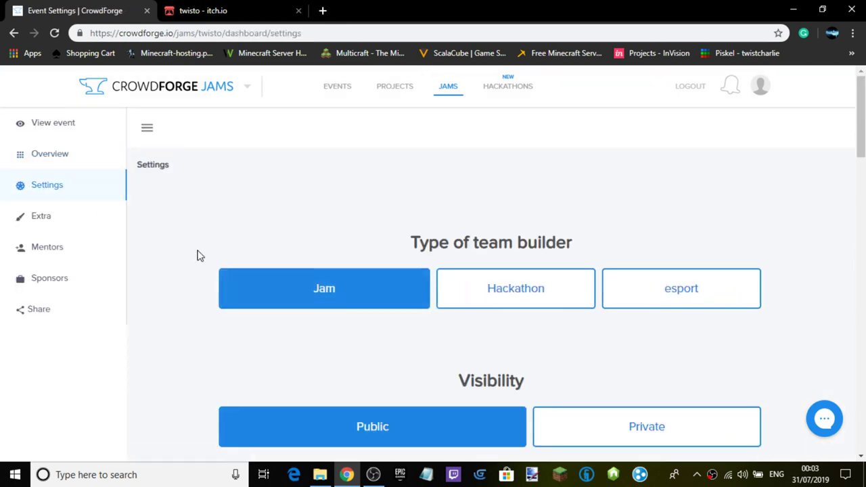
scroll(328, 305, "down", 1)
scroll(328, 305, "down", 2)
scroll(31, 194, "up", 3)
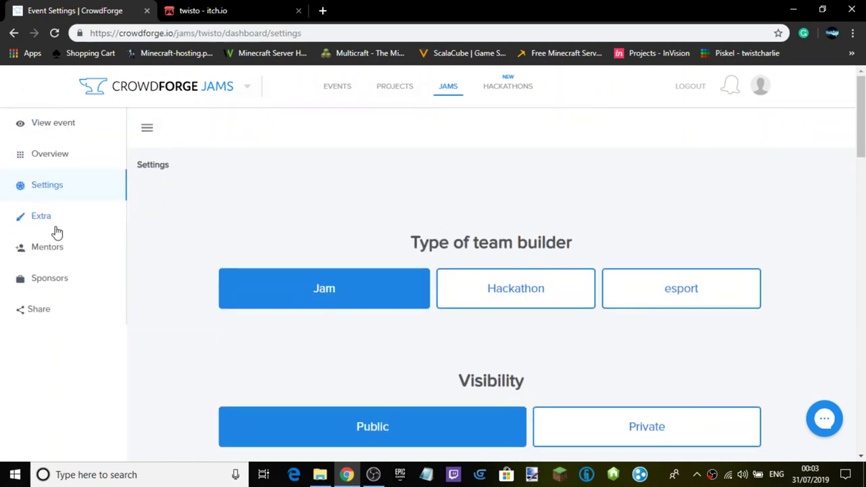
left_click(53, 164)
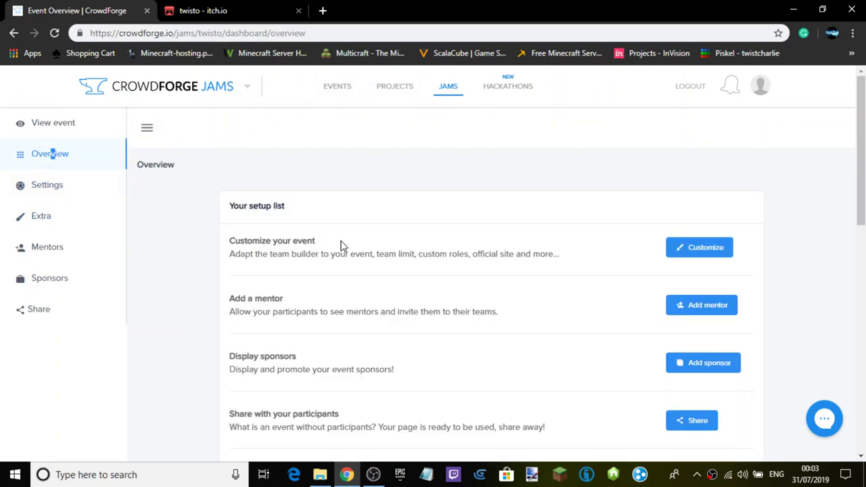
scroll(366, 251, "down", 4)
scroll(364, 256, "down", 5)
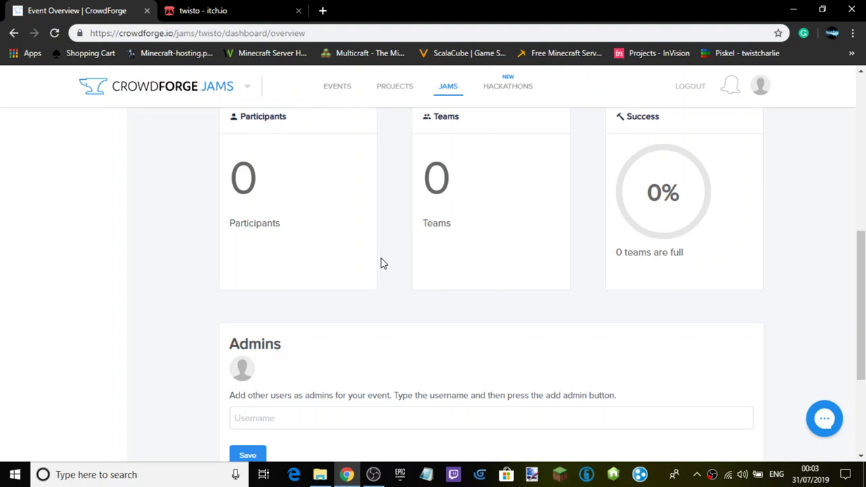
scroll(27, 136, "up", 10)
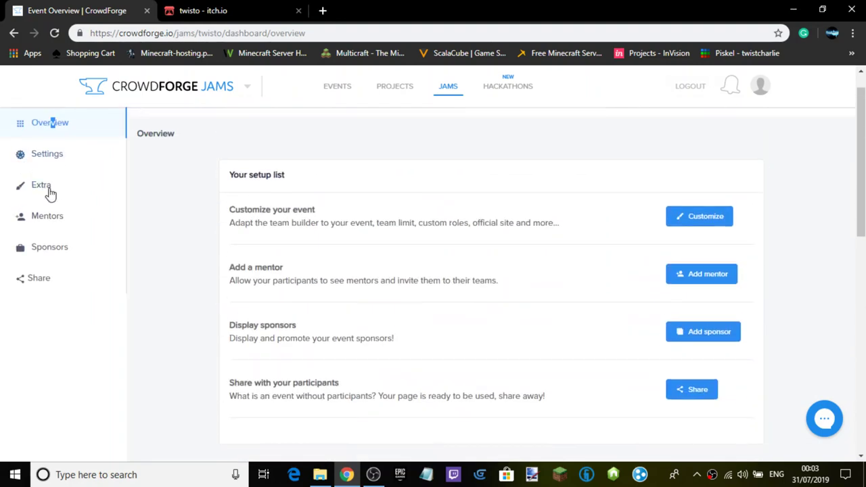
left_click(34, 226)
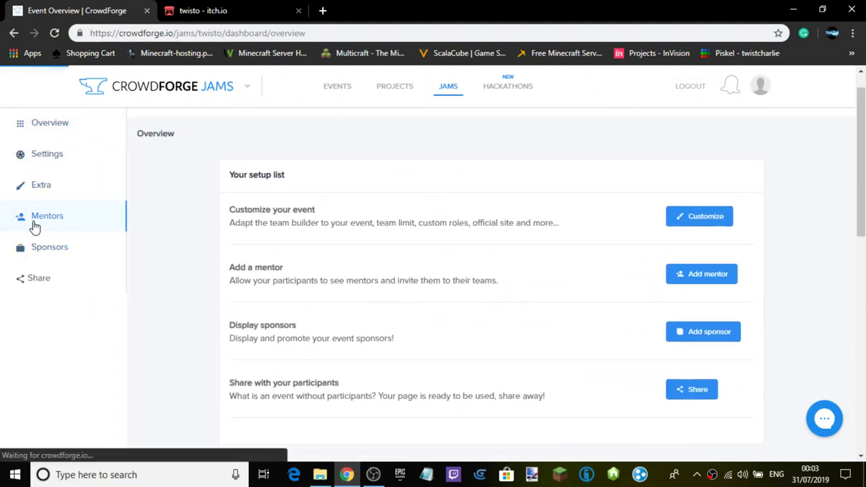
On the Extra page, toggle on the WRITER, IDEA and GAMING role icons
double_click(64, 221)
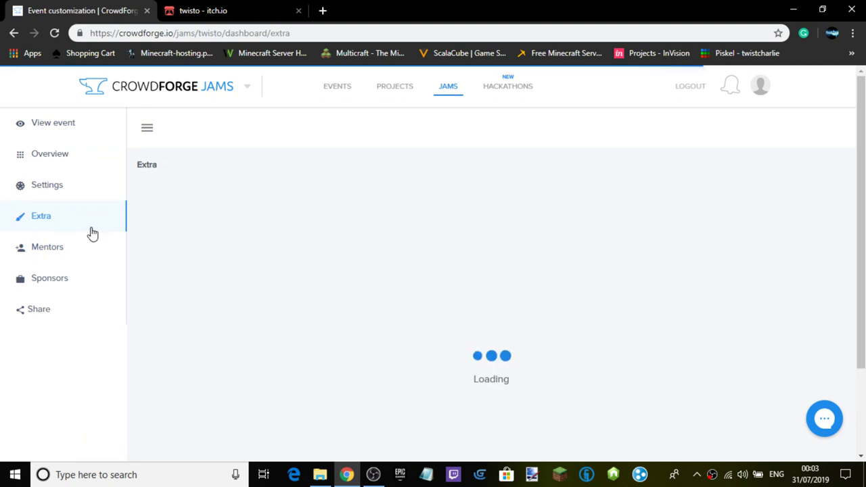
scroll(402, 282, "down", 4)
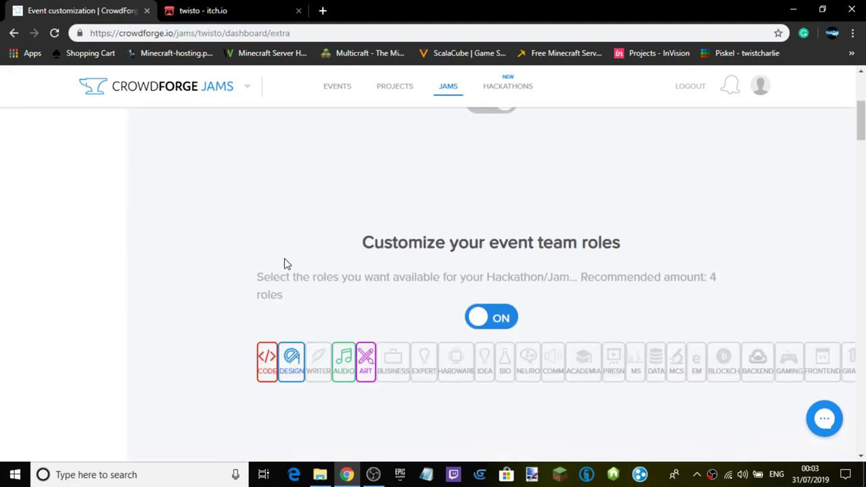
left_click(394, 365)
left_click(318, 364)
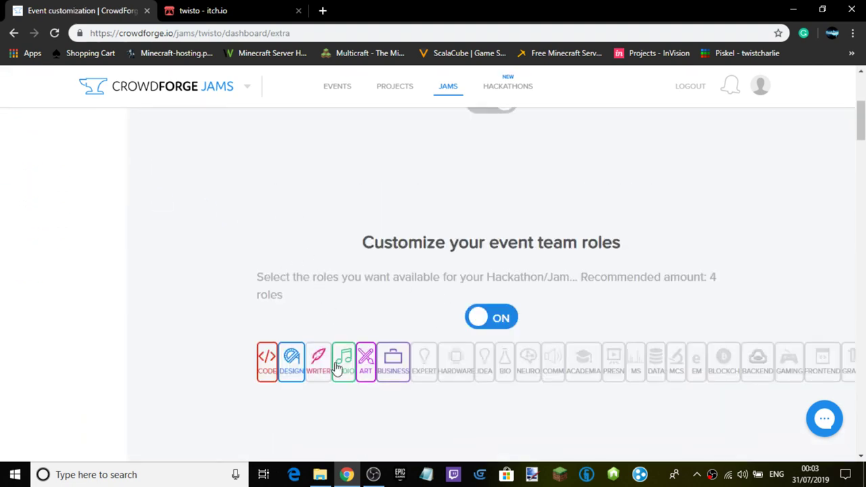
left_click(426, 370)
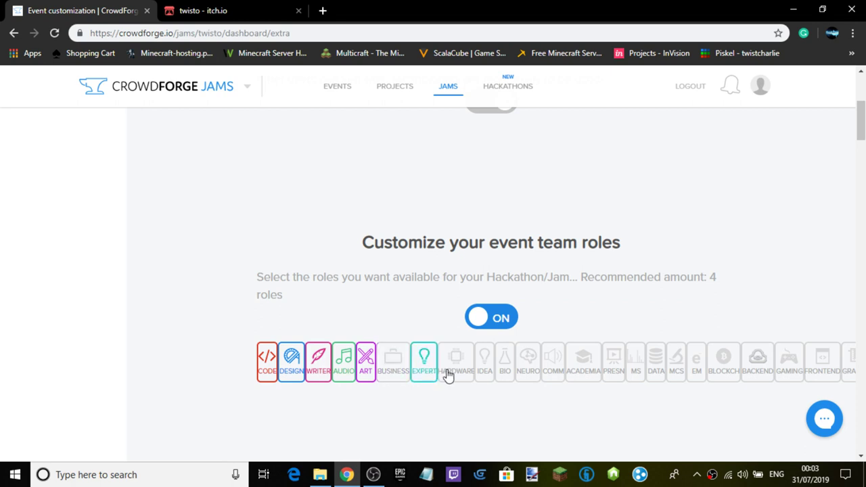
left_click(482, 372)
left_click(425, 369)
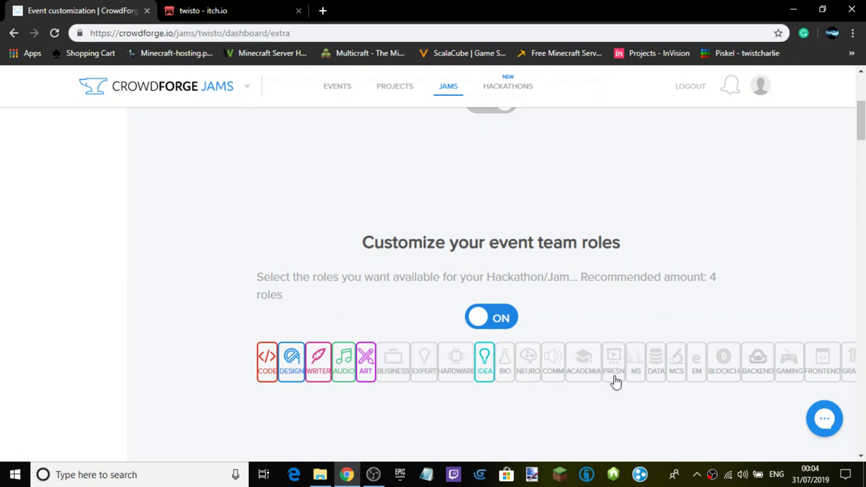
left_click(724, 377)
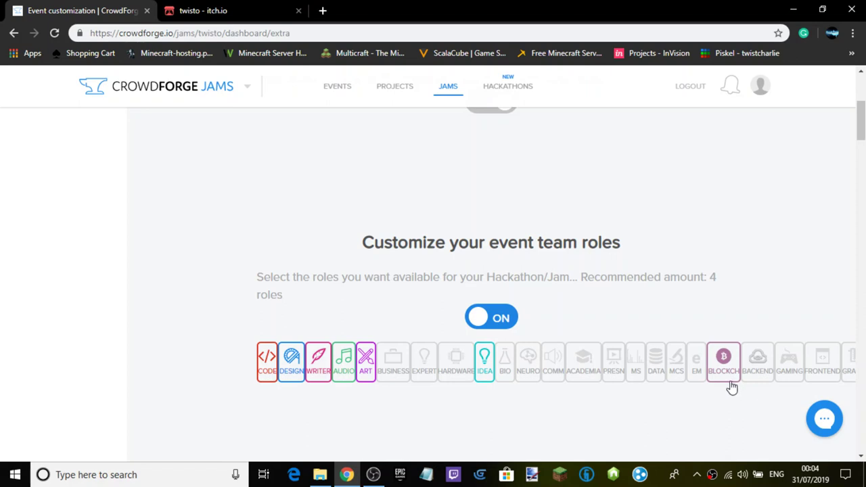
left_click(789, 377)
scroll(744, 379, "down", 3)
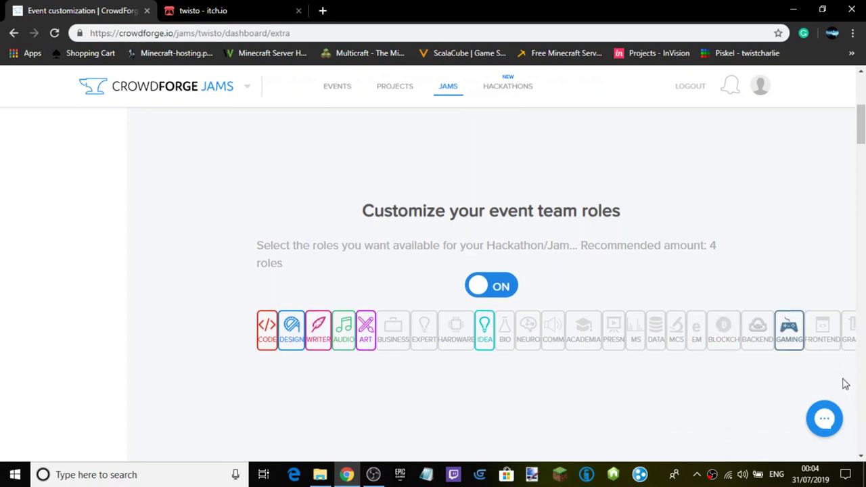
scroll(722, 317, "up", 2)
scroll(697, 323, "down", 4)
scroll(605, 296, "down", 5)
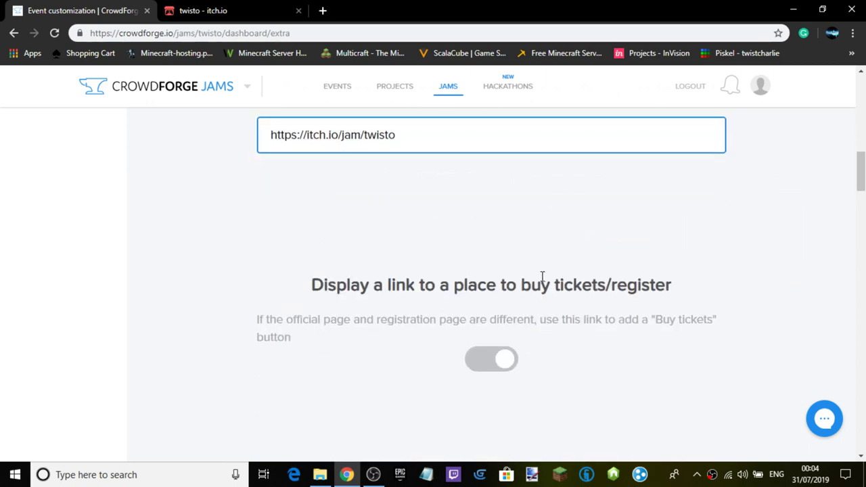
scroll(538, 280, "up", 5)
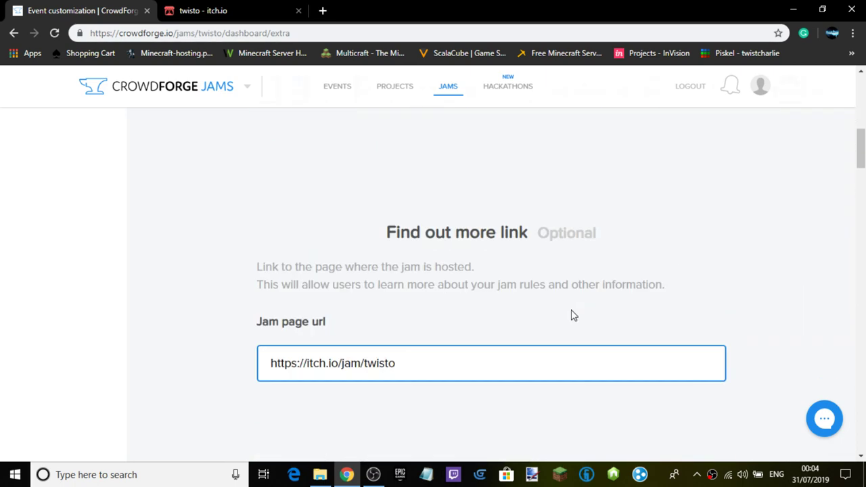
scroll(547, 303, "down", 4)
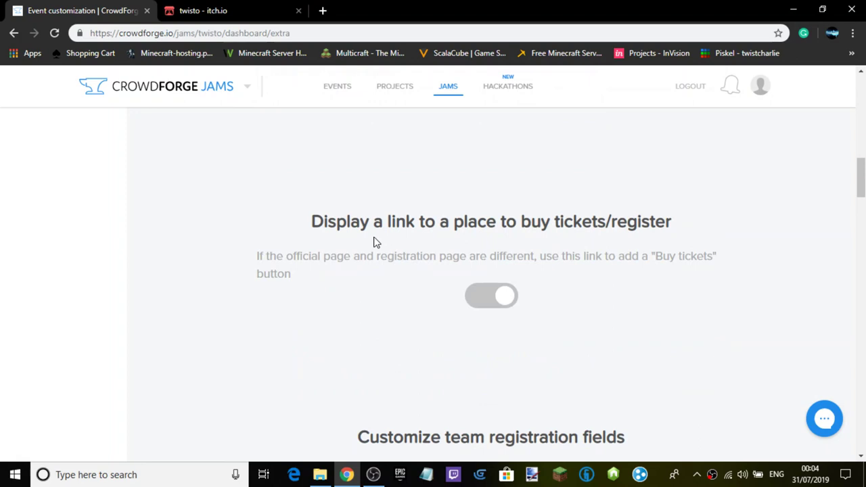
scroll(350, 294, "down", 2)
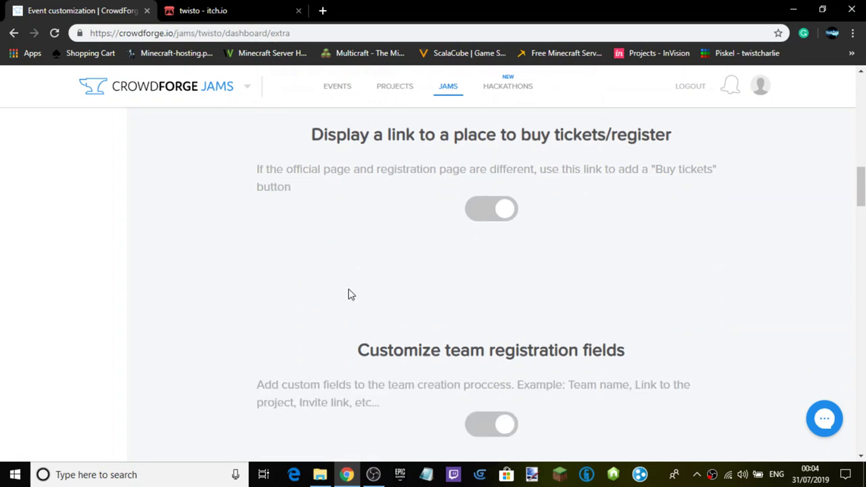
scroll(399, 305, "down", 2)
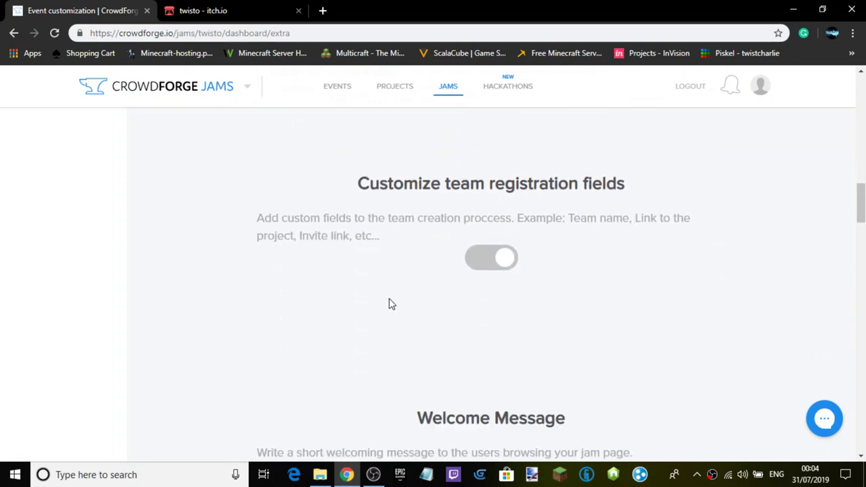
scroll(341, 282, "down", 12)
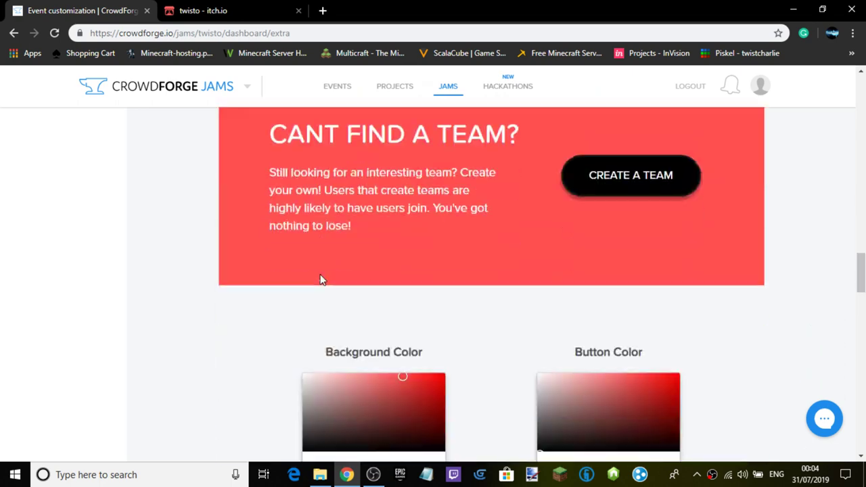
scroll(322, 281, "down", 20)
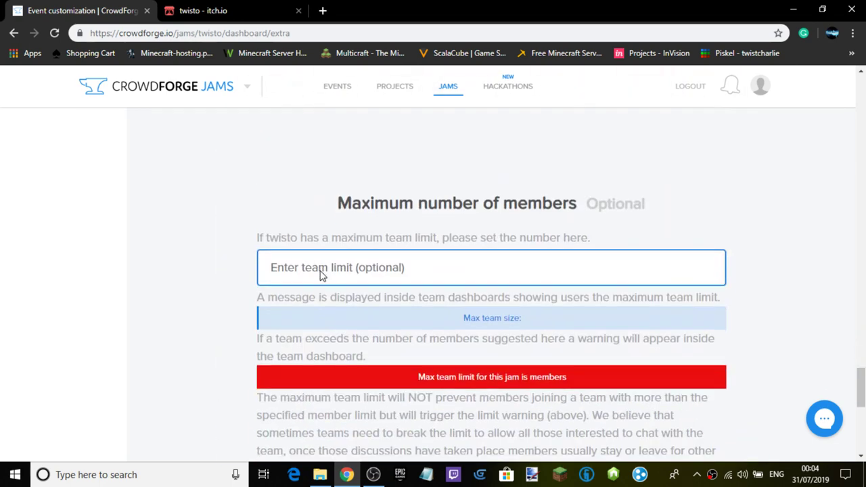
scroll(320, 268, "down", 2)
scroll(319, 273, "up", 3)
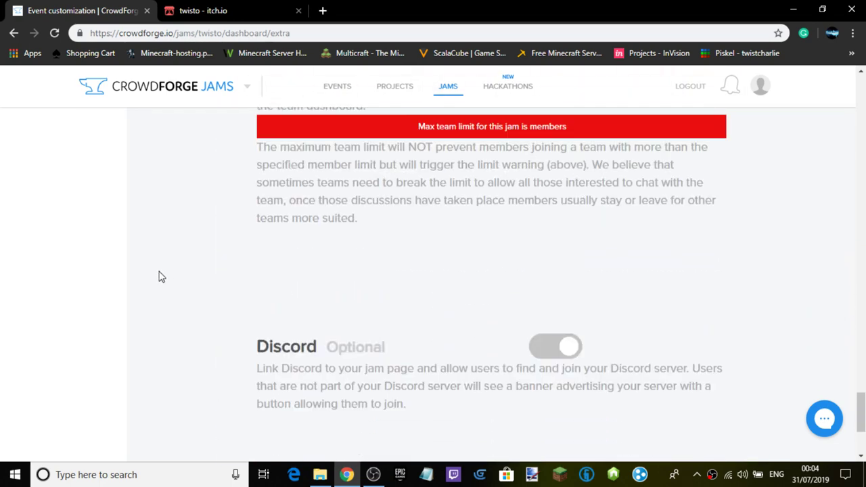
scroll(161, 277, "down", 2)
scroll(392, 331, "down", 1)
Save the jam customization changes with Update Jam
left_click(373, 304)
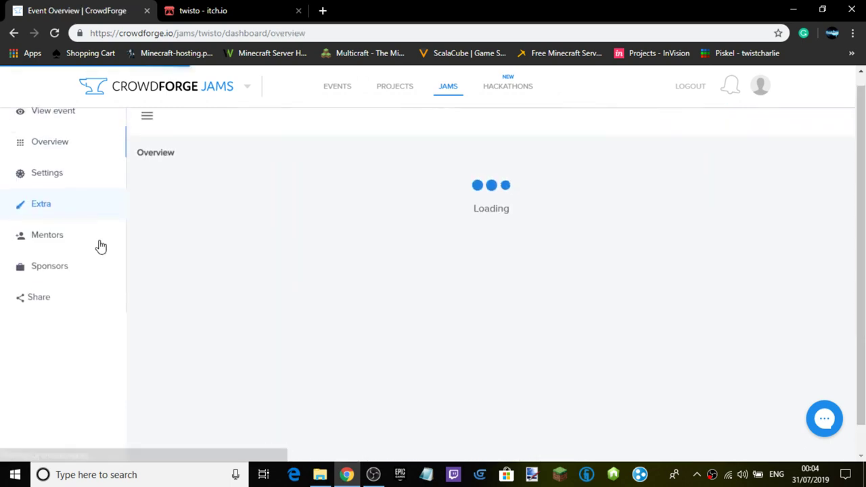
scroll(101, 245, "down", 3)
scroll(98, 245, "up", 6)
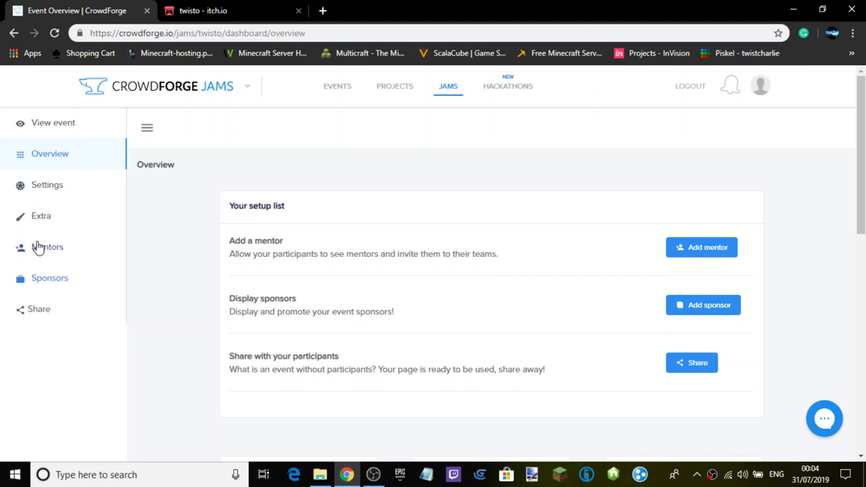
Open the Start Date picker in event settings, checking the itch.io jam times for reference
left_click(47, 188)
scroll(203, 223, "down", 10)
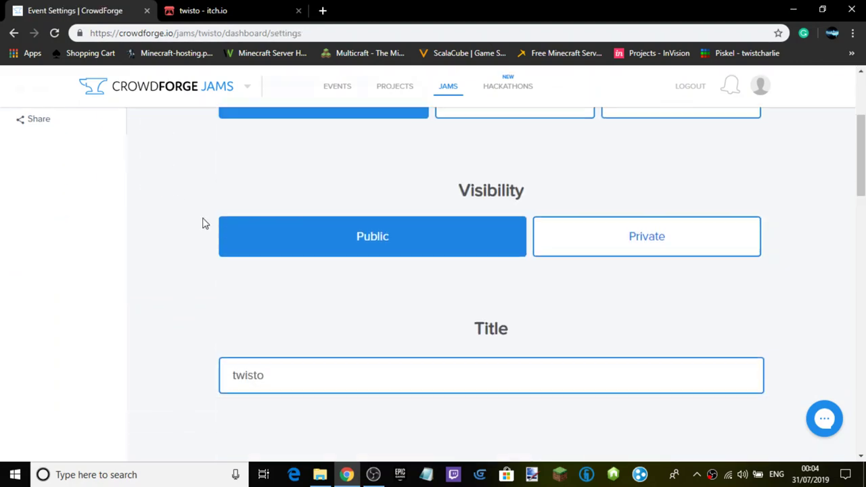
scroll(247, 228, "down", 2)
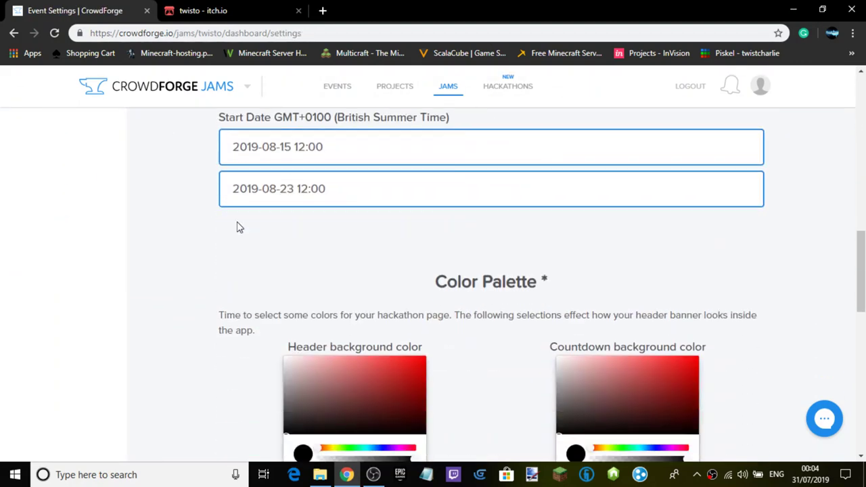
left_click(305, 150)
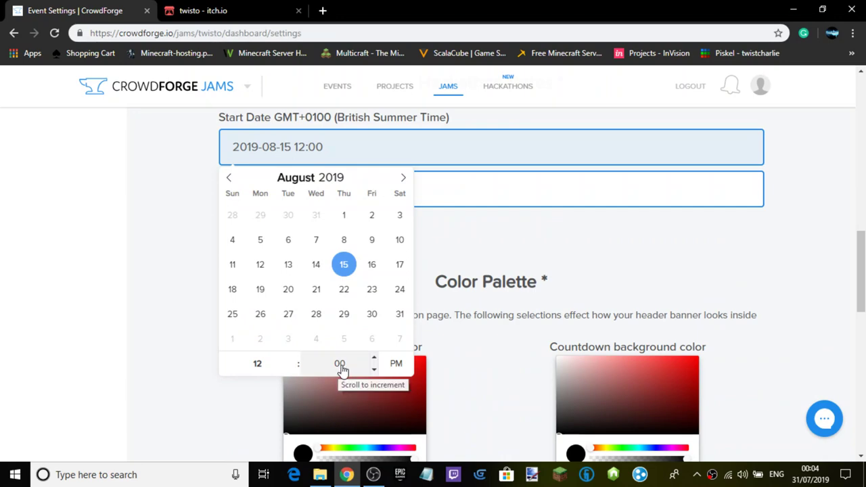
left_click(260, 364)
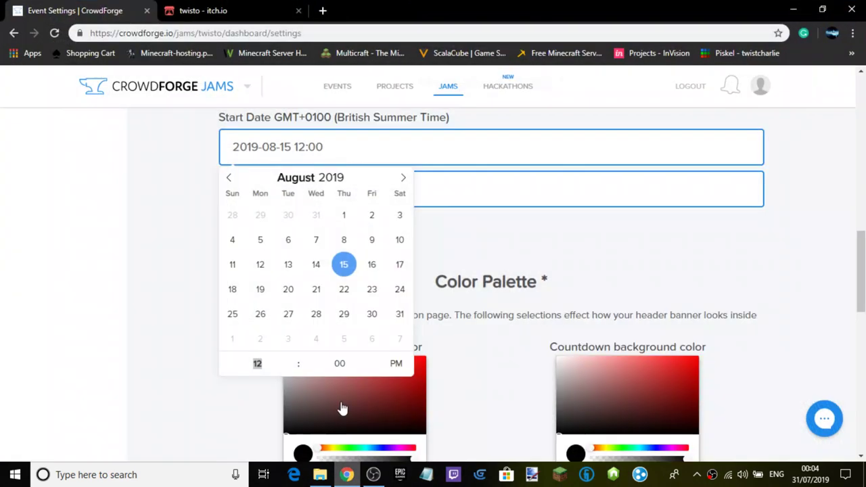
left_click(203, 10)
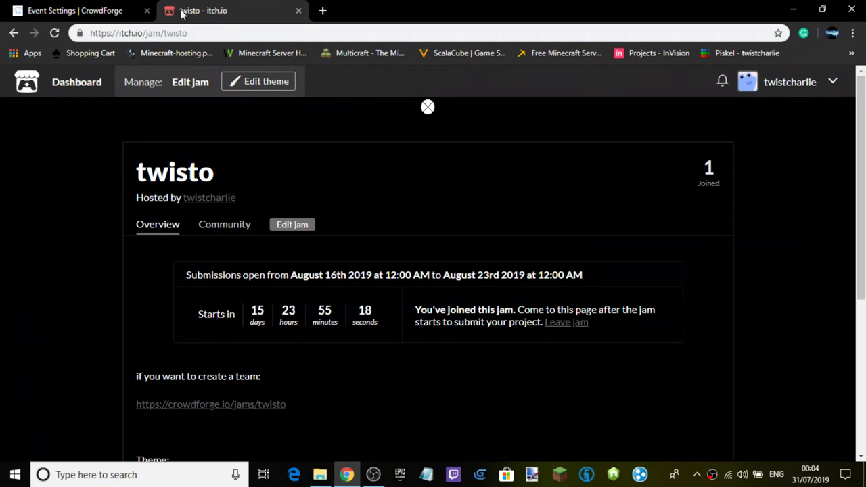
left_click(65, 5)
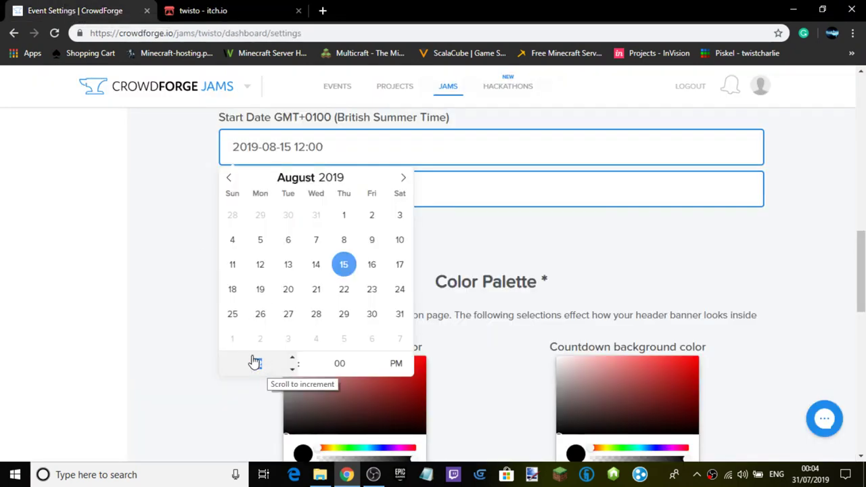
type("3")
scroll(254, 362, "up", 7)
scroll(252, 361, "down", 7)
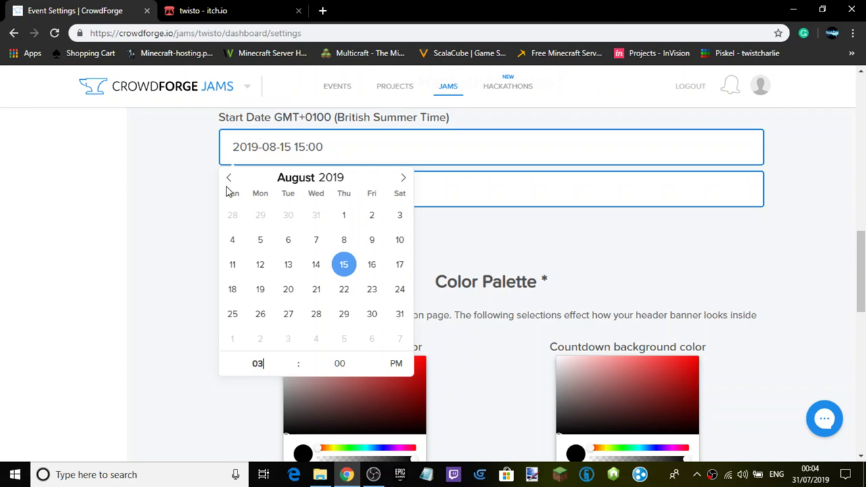
key("Down")
key("Down")
type("0")
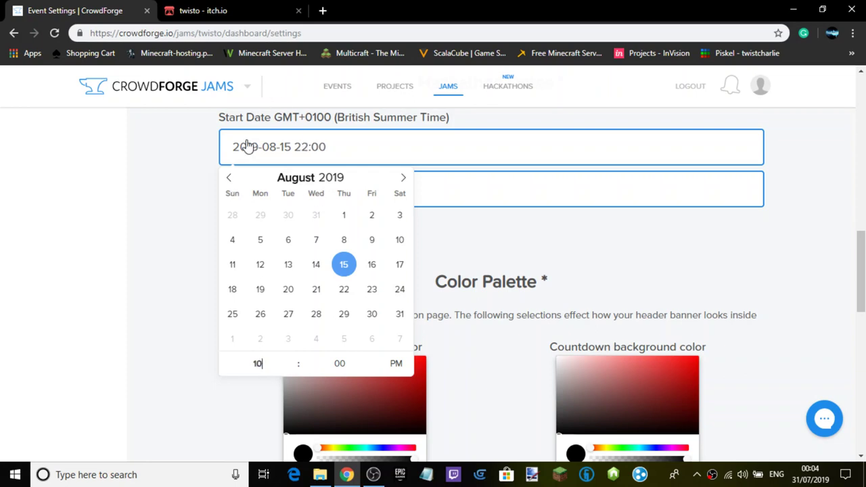
type("2112121")
Step the start hour up to 23:00
left_click(291, 360)
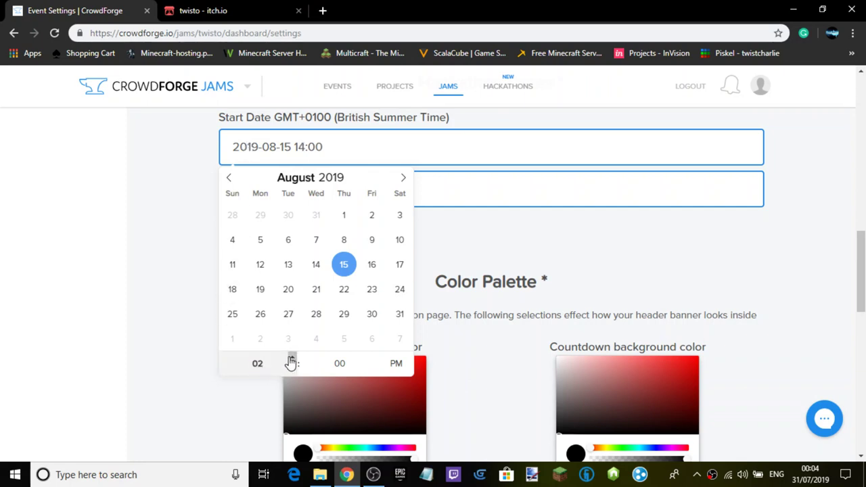
double_click(290, 362)
left_click(291, 362)
left_click(291, 362)
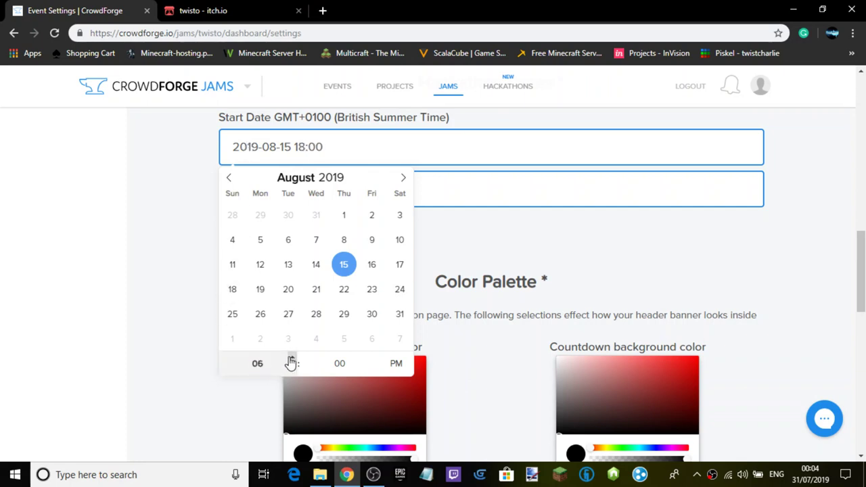
left_click(290, 361)
left_click(291, 360)
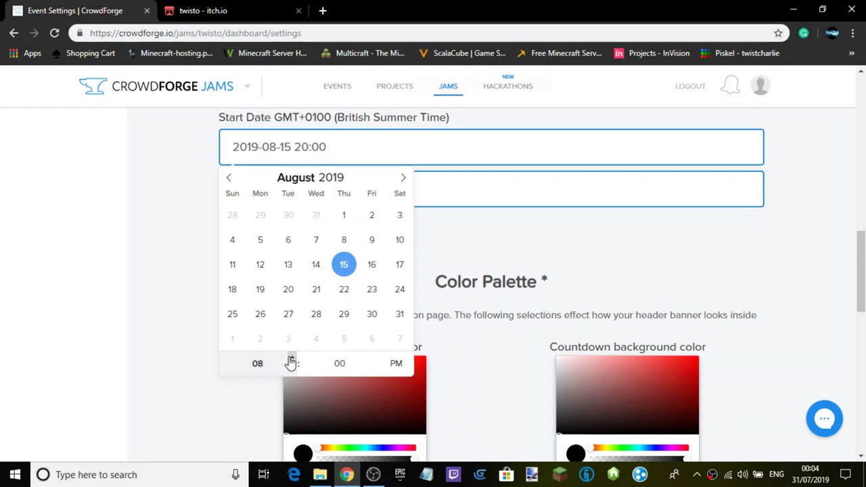
left_click(291, 361)
left_click(291, 361)
left_click(291, 361)
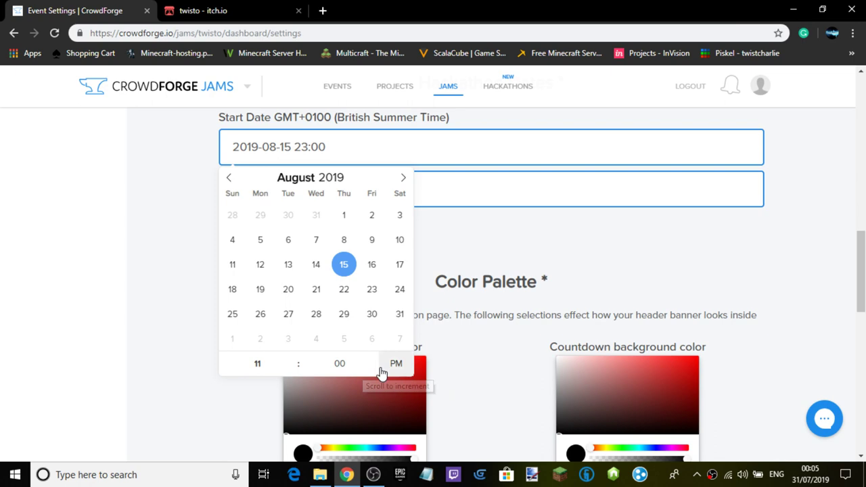
left_click(353, 477)
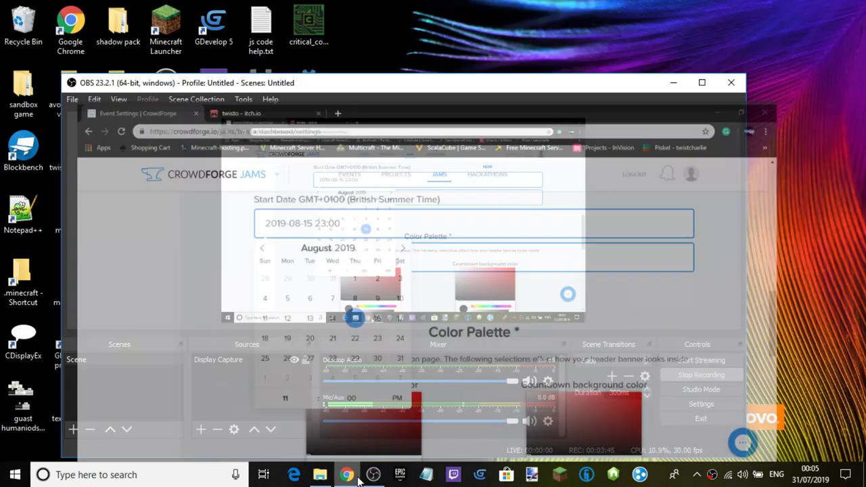
left_click(353, 477)
left_click(374, 360)
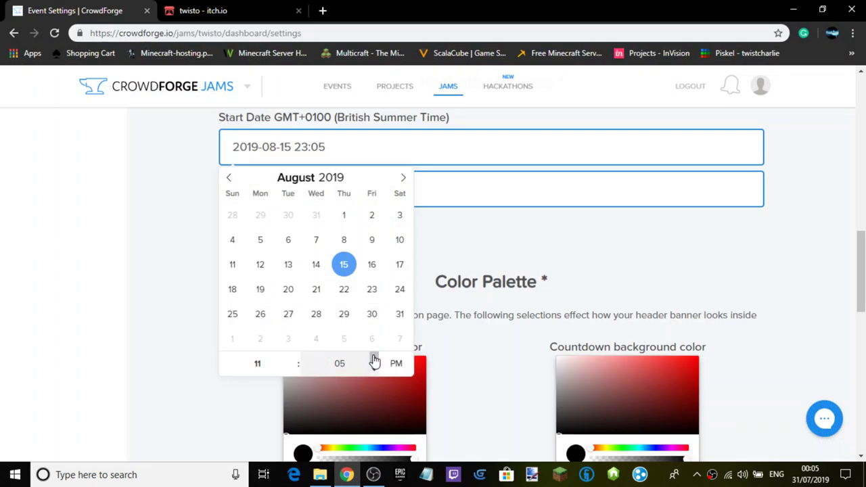
left_click(373, 361)
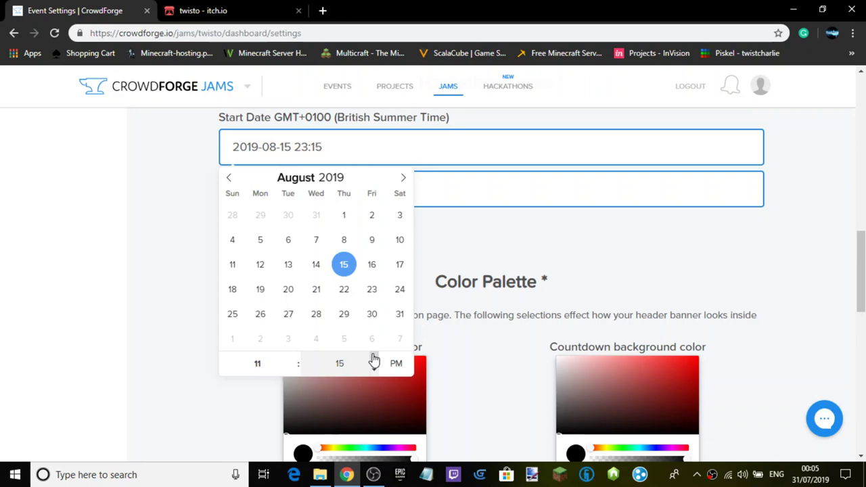
Save the new 23:15 start time in the event settings
scroll(535, 328, "down", 9)
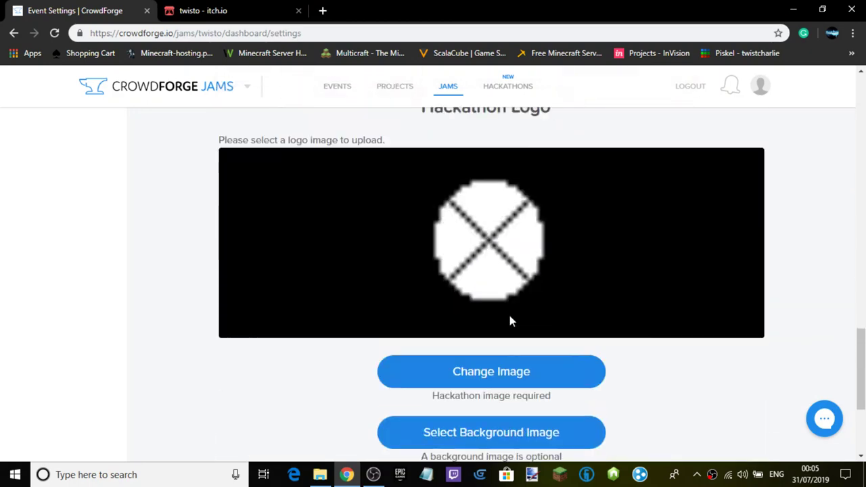
left_click(310, 366)
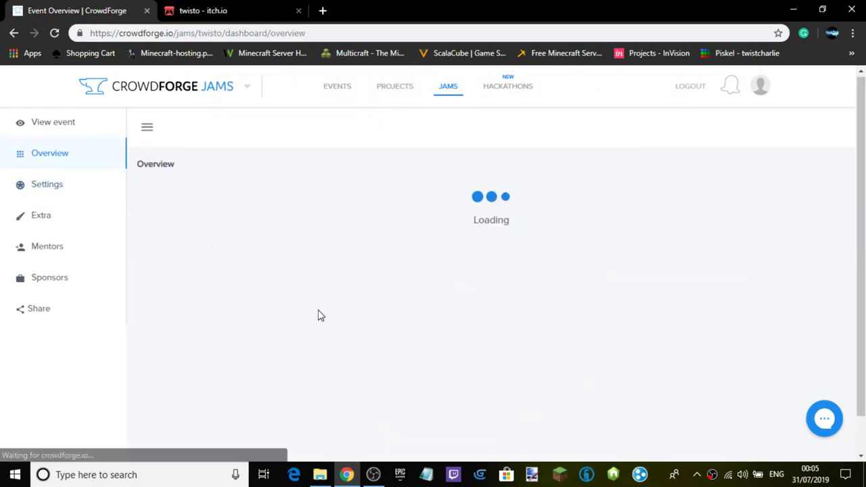
scroll(324, 311, "down", 3)
scroll(342, 315, "up", 6)
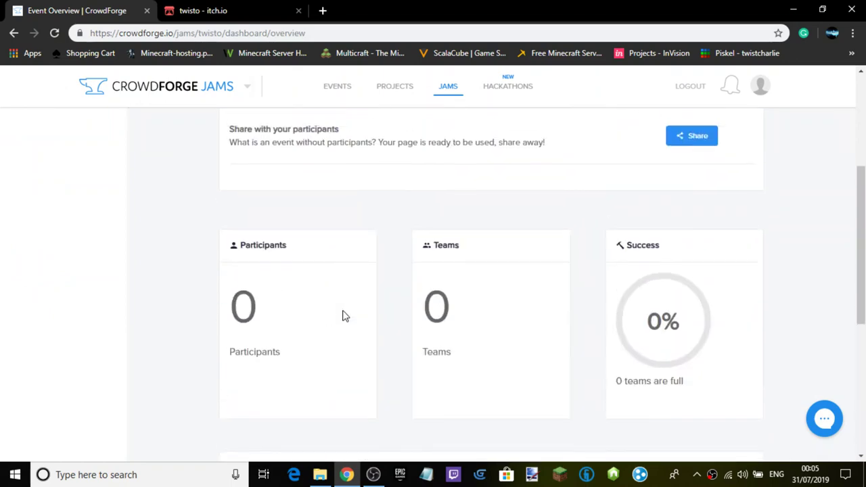
Load crowdforge.io/jams/twisto to view the updated public countdown
left_click_drag(306, 33, 230, 34)
key("BackSpace")
key("BackSpace")
key("Return")
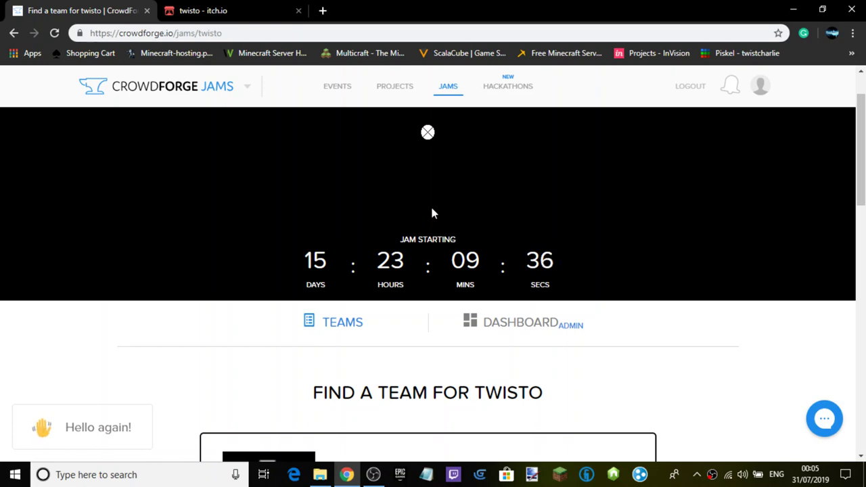
left_click(373, 474)
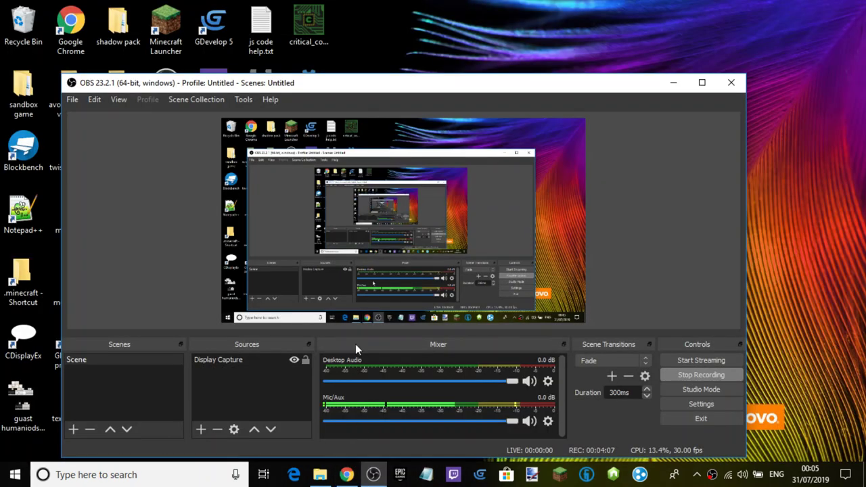
left_click(346, 475)
Check the itch.io tab, then open the CrowdForge twisto dashboard's event settings
left_click(216, 11)
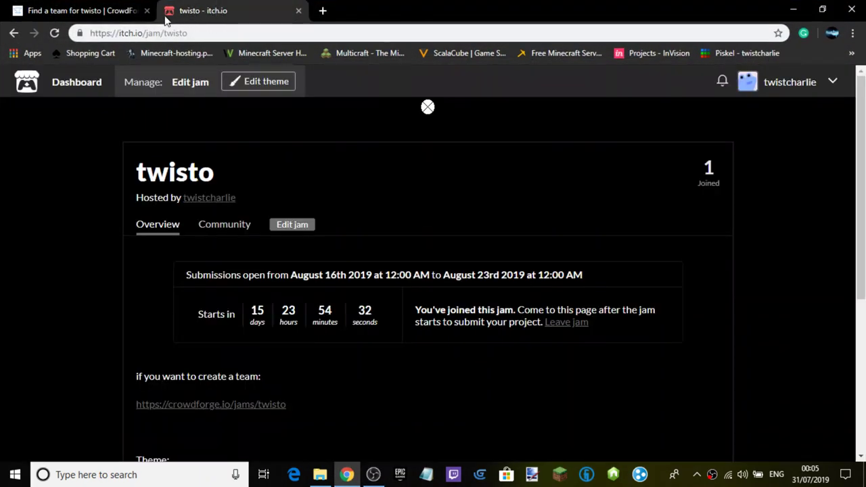
left_click(103, 11)
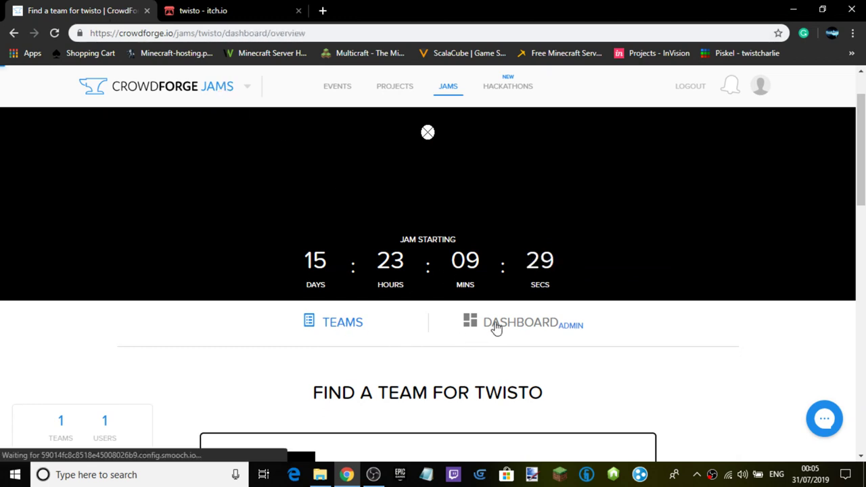
left_click(495, 327)
left_click(58, 192)
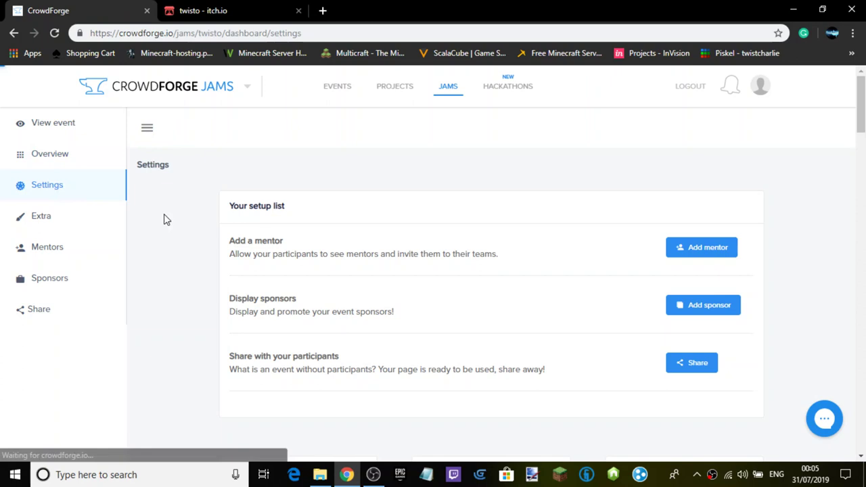
scroll(453, 298, "down", 6)
scroll(470, 287, "down", 2)
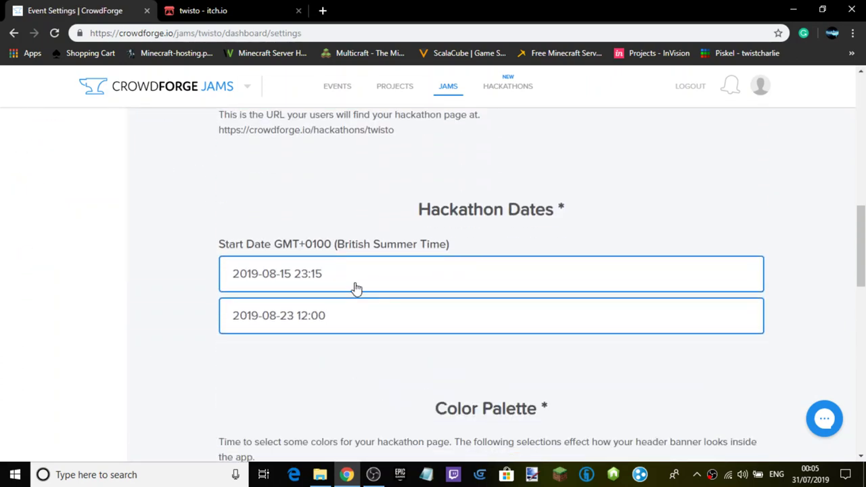
Raise the start minutes to 50 in the Start Date picker and save
left_click(359, 287)
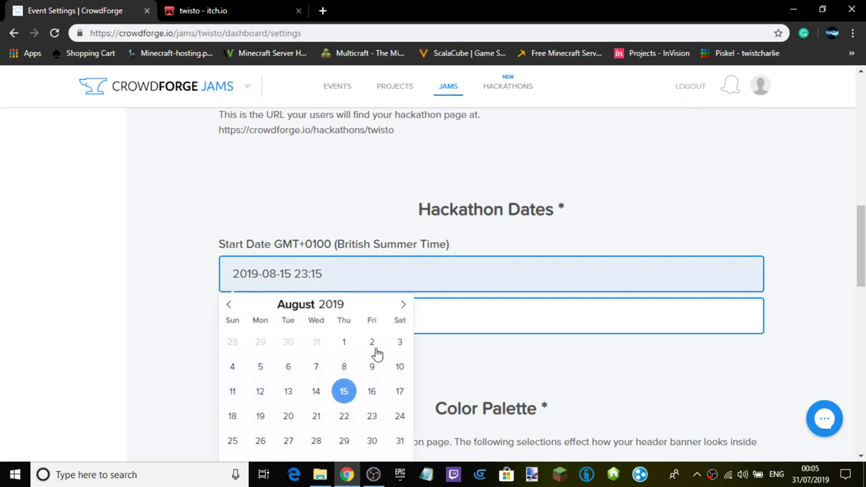
scroll(351, 336, "down", 3)
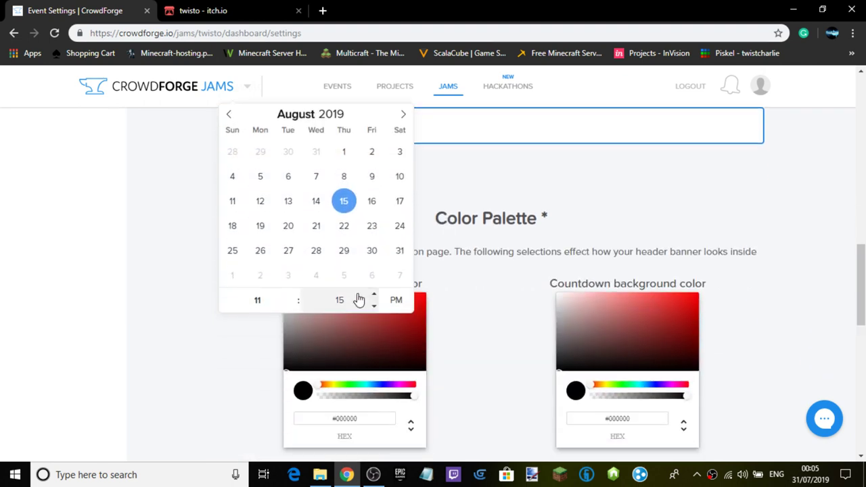
left_click(366, 305)
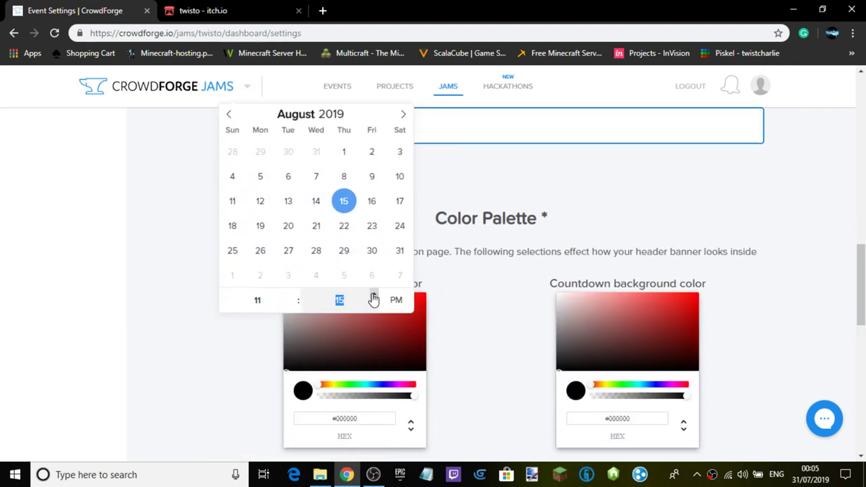
left_click(373, 296)
scroll(498, 300, "up", 1)
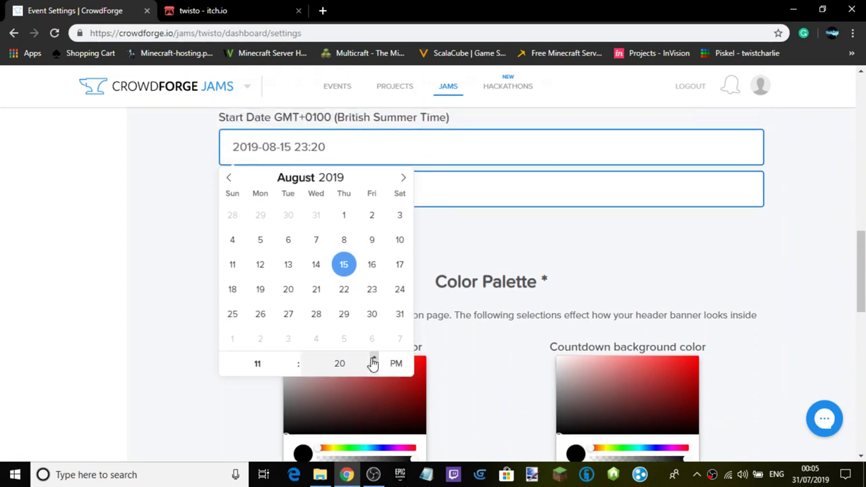
left_click(373, 359)
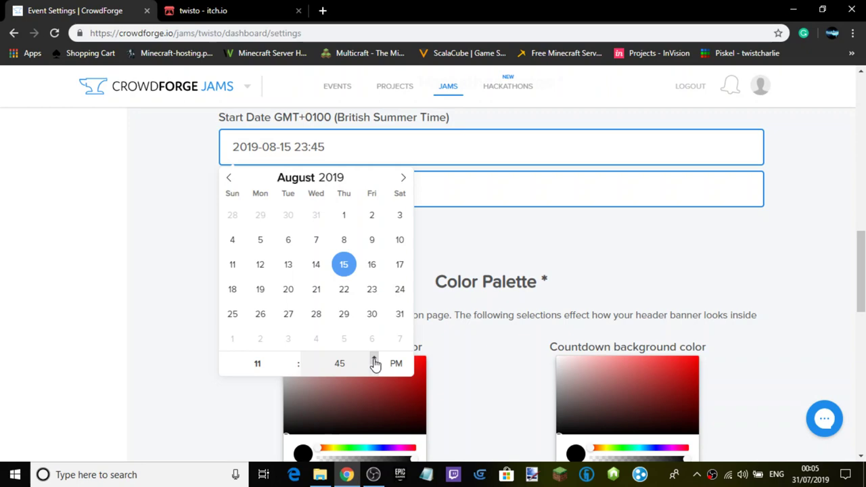
left_click(375, 363)
scroll(437, 370, "down", 10)
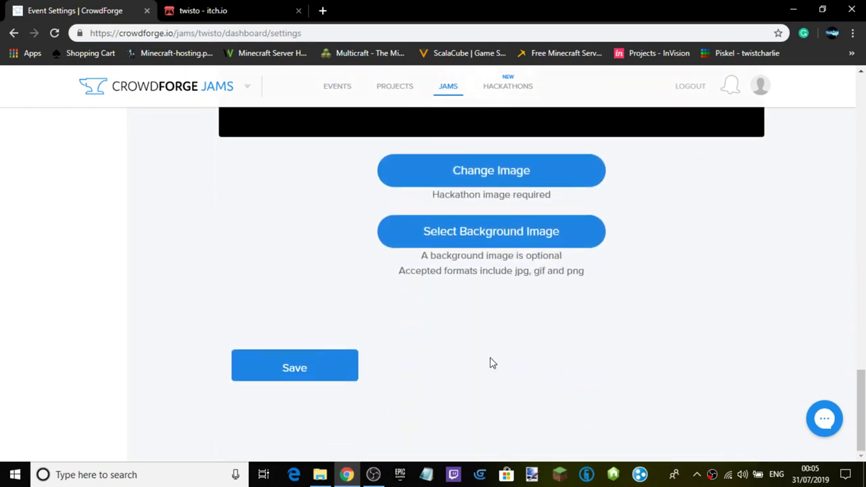
left_click(325, 367)
Load CrowdForge's public twisto jam page by deleting the dashboard path from the address
left_click(236, 8)
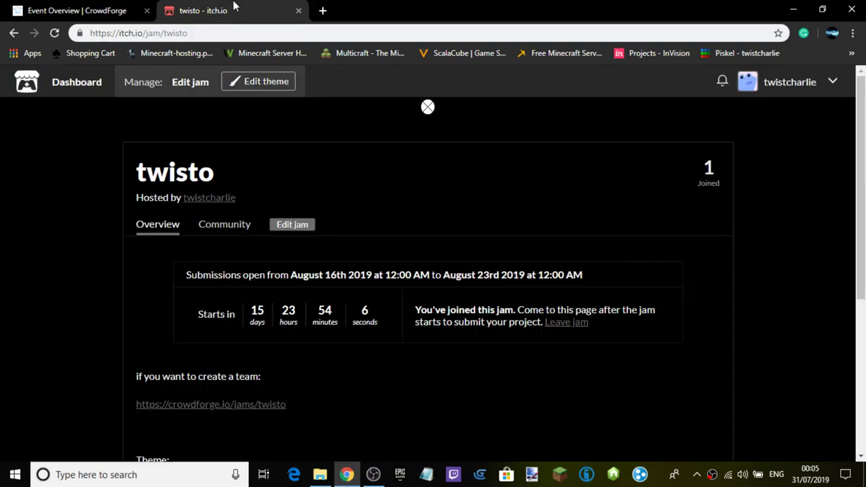
left_click(58, 13)
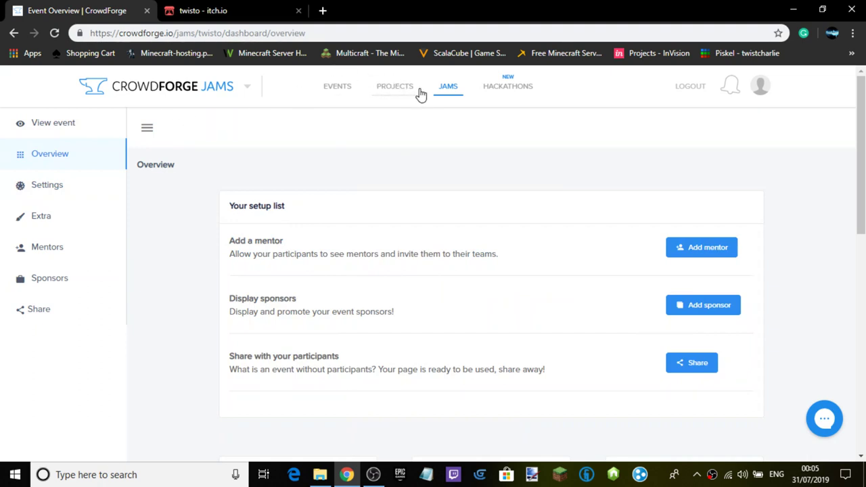
left_click_drag(306, 32, 223, 38)
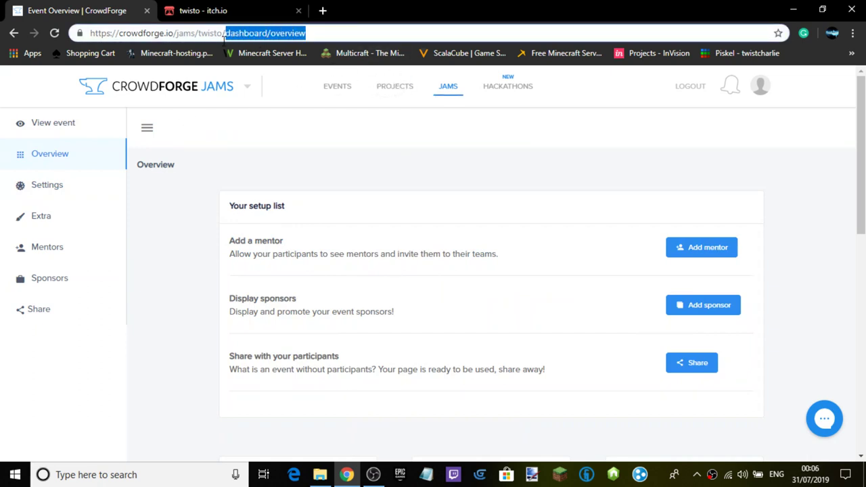
key("BackSpace")
key("Return")
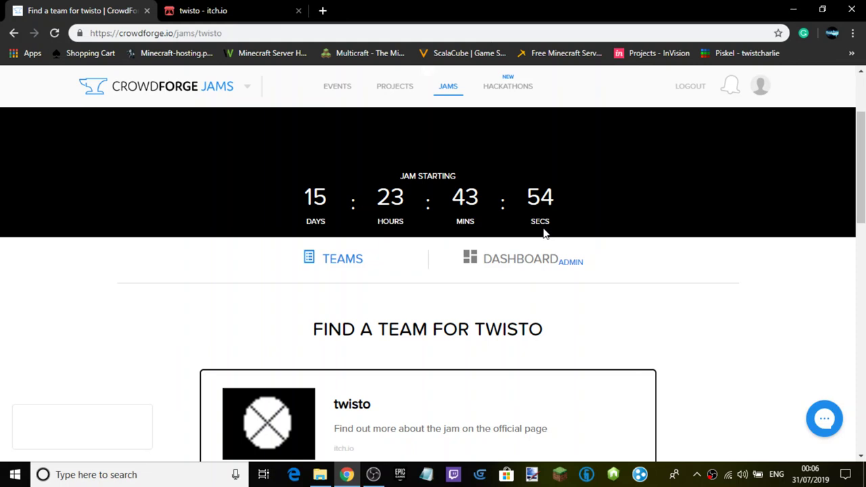
Compare against the itch.io twisto page, then scroll the CrowdForge page down and back up twice
left_click(250, 6)
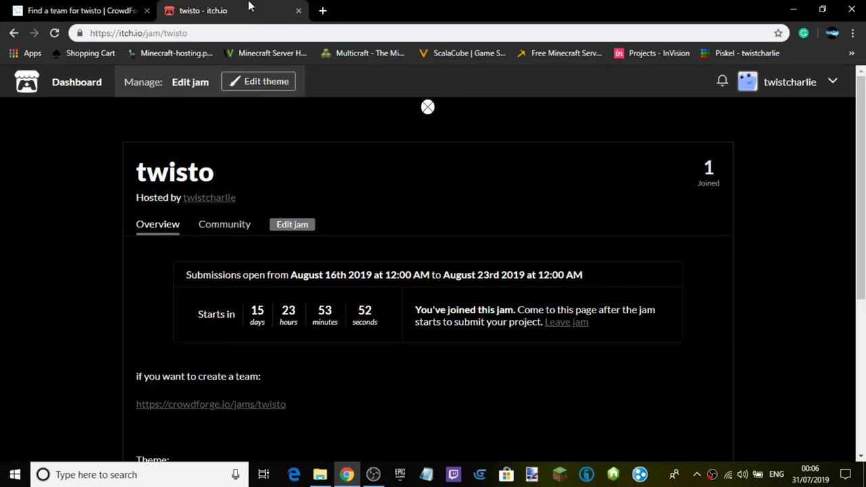
left_click(65, 13)
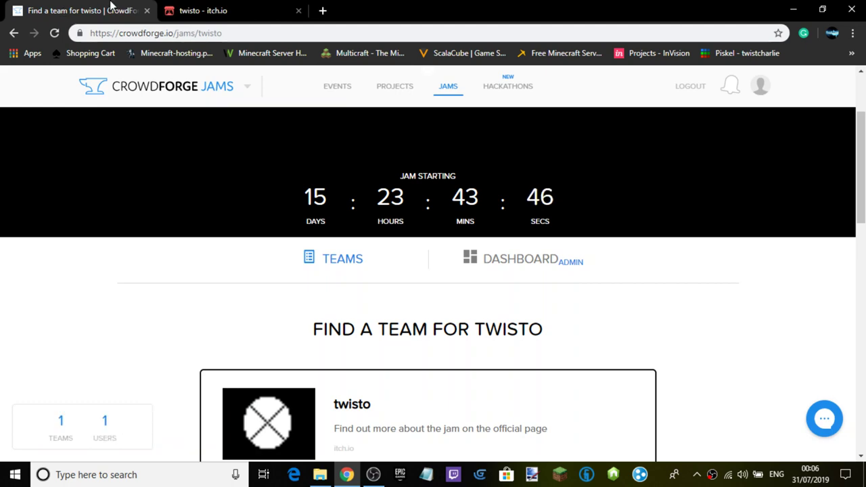
scroll(169, 271, "down", 10)
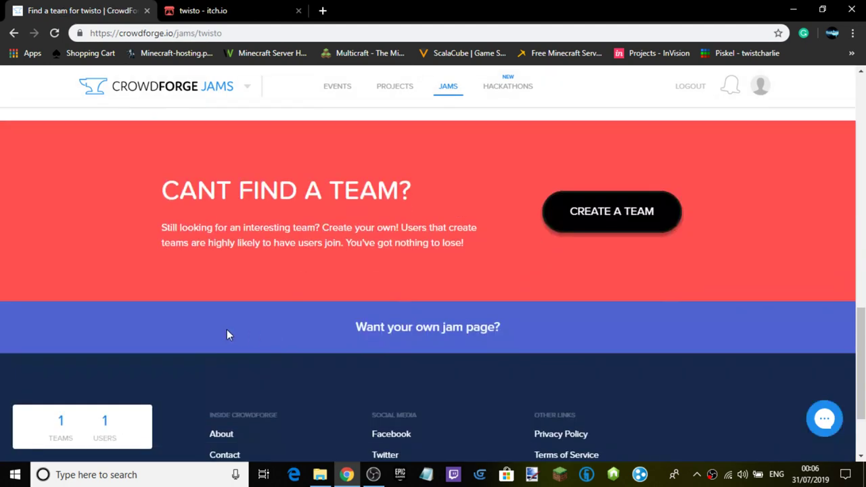
scroll(234, 345, "up", 3)
scroll(381, 295, "down", 5)
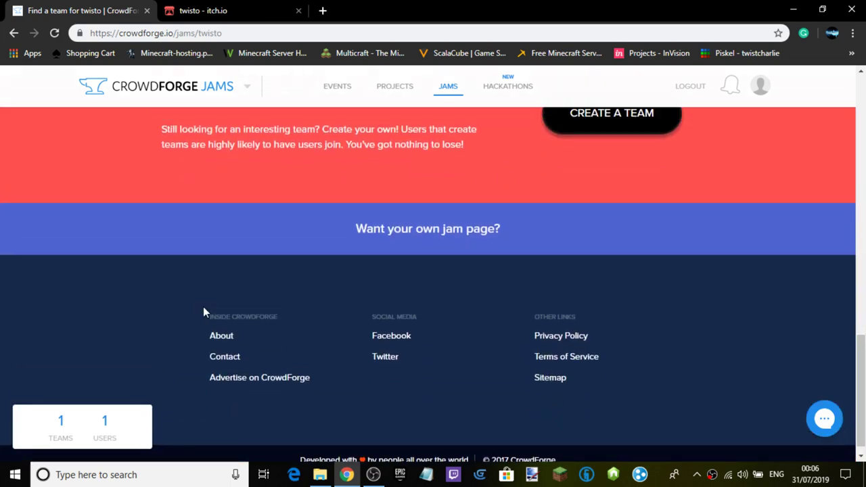
scroll(377, 272, "up", 15)
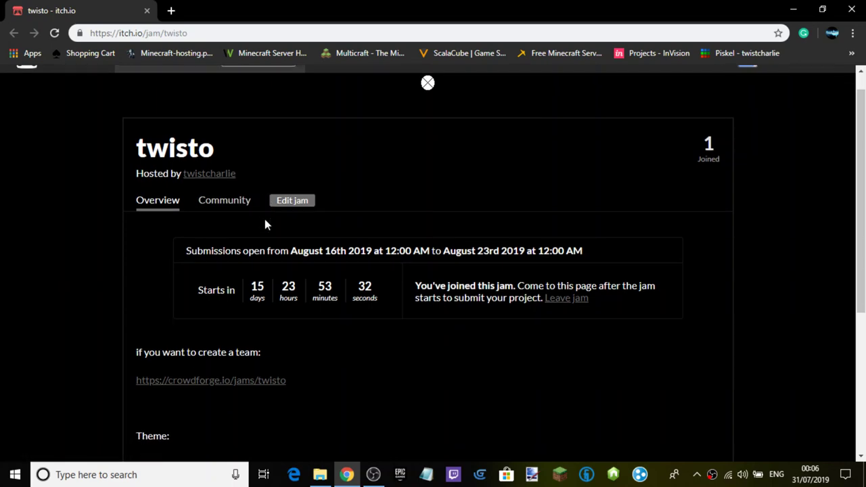
scroll(246, 215, "up", 4)
scroll(354, 284, "down", 2)
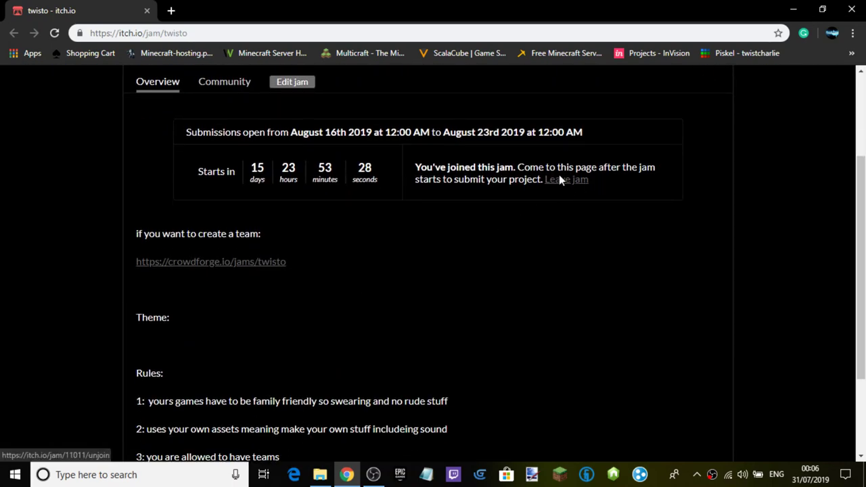
left_click(559, 179)
left_click(541, 315)
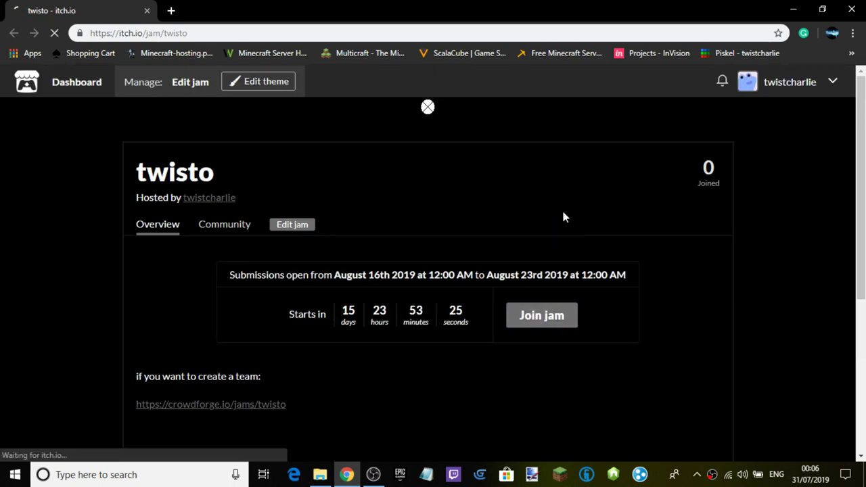
scroll(569, 207, "down", 3)
scroll(541, 203, "up", 3)
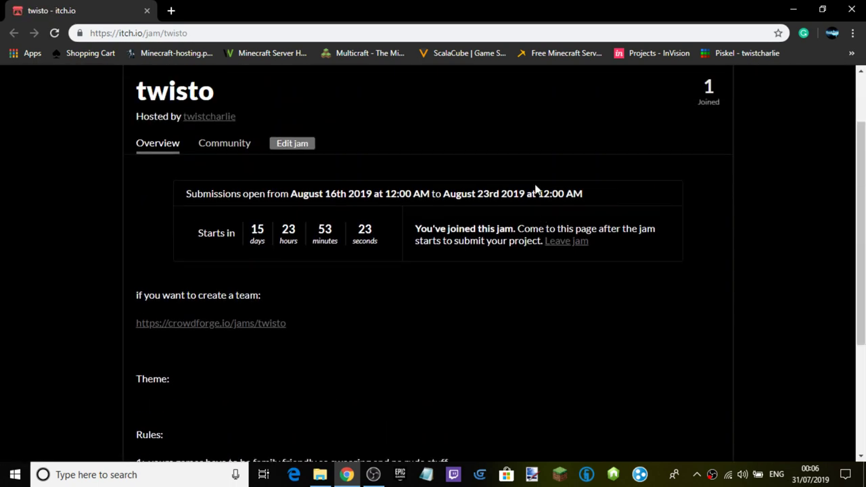
scroll(512, 197, "down", 2)
scroll(512, 196, "down", 2)
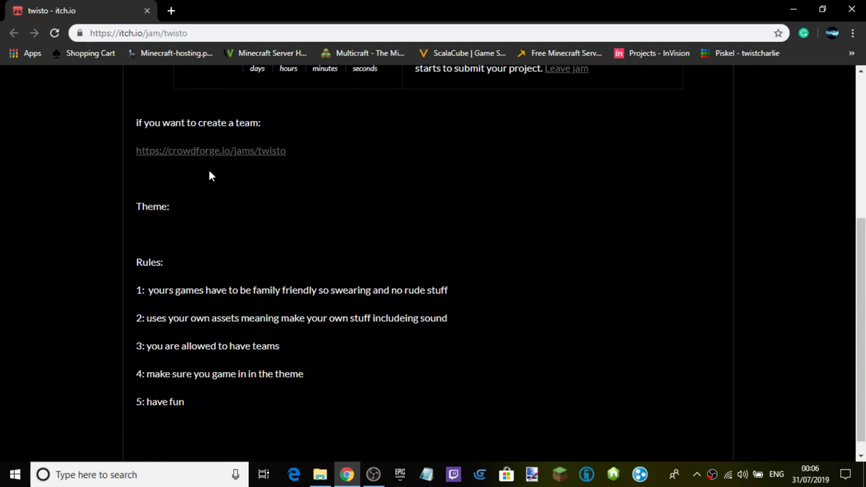
left_click_drag(208, 167, 317, 180)
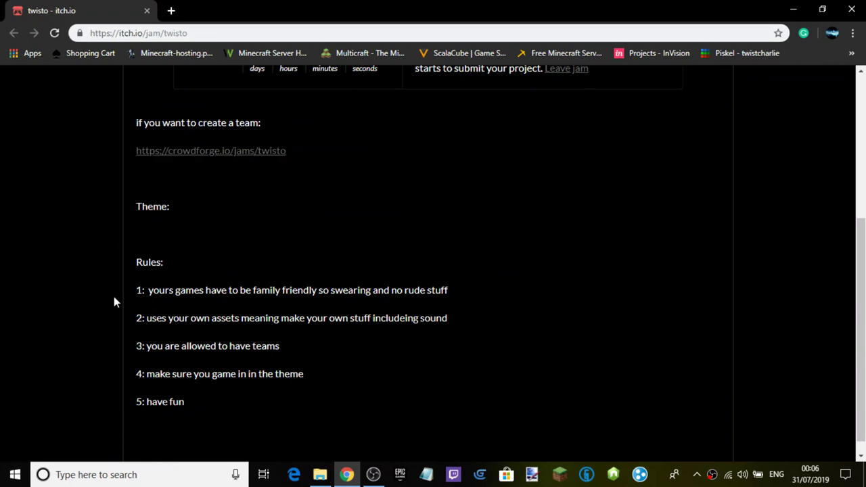
scroll(129, 299, "up", 3)
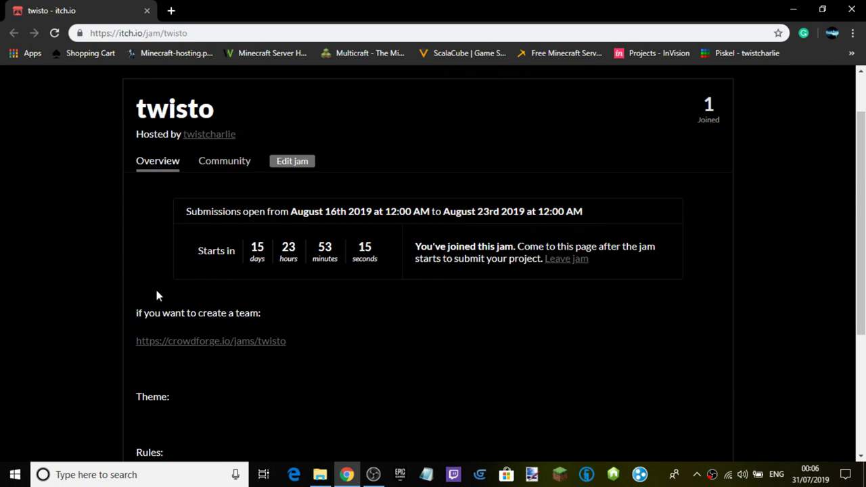
left_click_drag(245, 262, 245, 245)
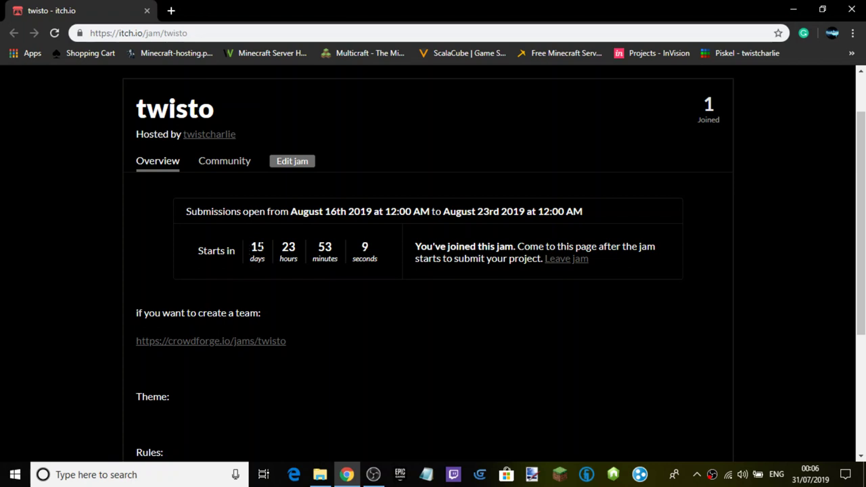
scroll(230, 224, "down", 3)
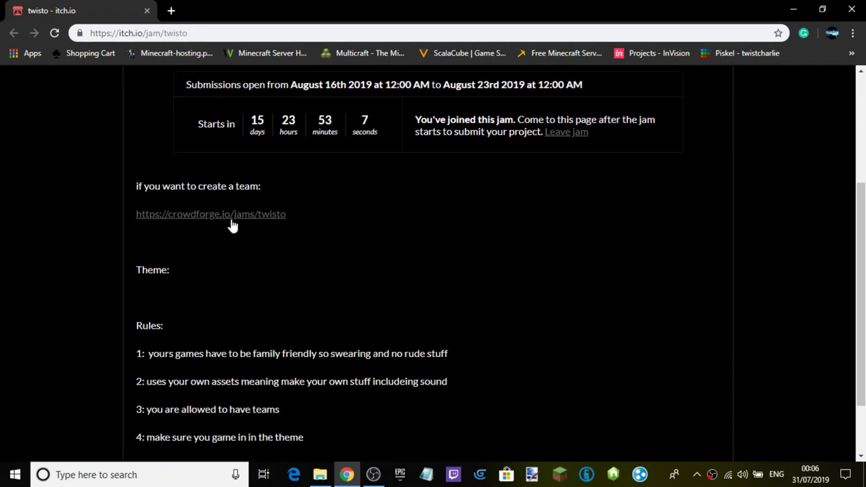
left_click_drag(129, 282, 287, 365)
left_click(317, 356)
scroll(252, 250, "up", 4)
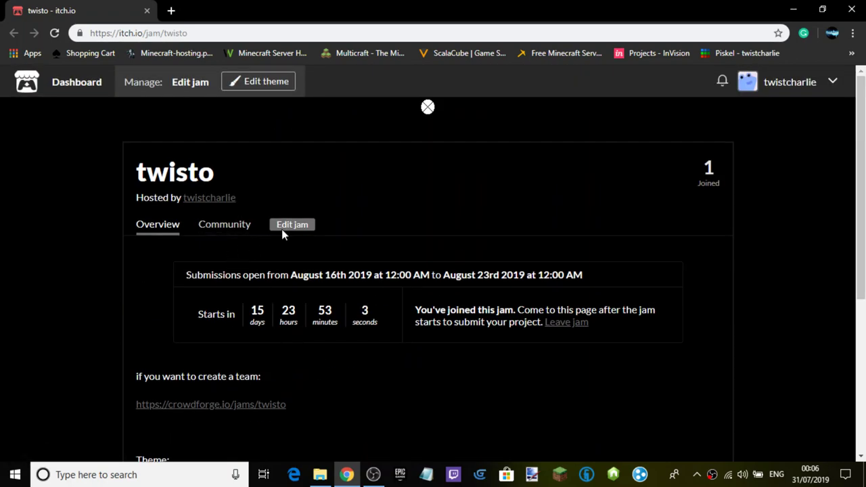
scroll(357, 197, "down", 4)
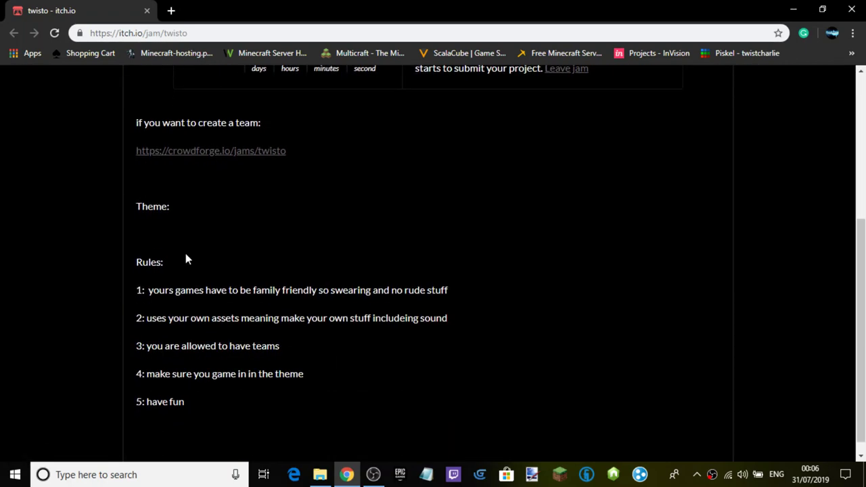
scroll(257, 305, "up", 4)
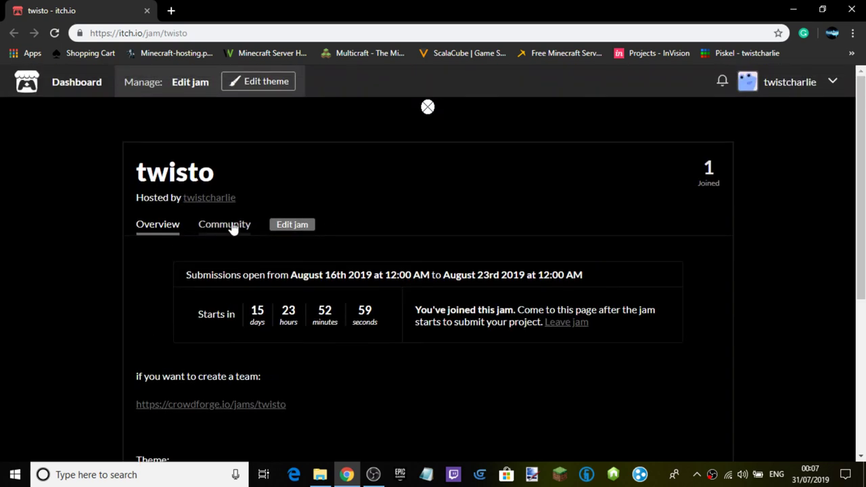
scroll(232, 226, "down", 4)
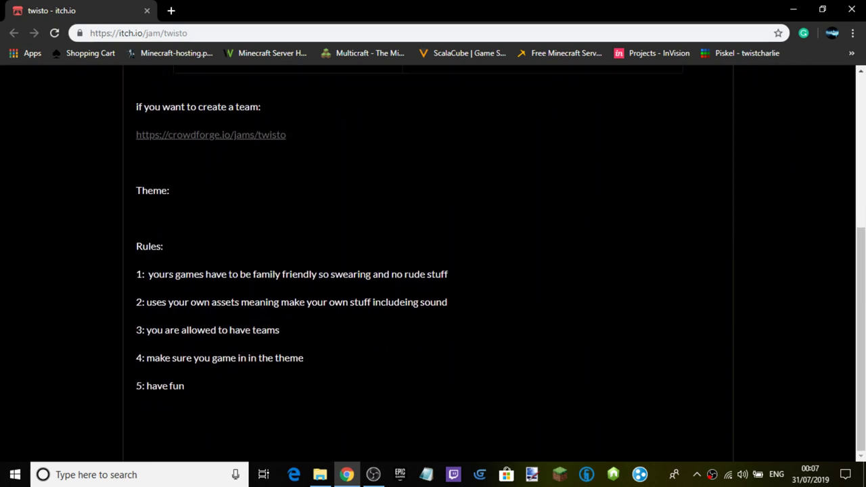
scroll(224, 319, "up", 4)
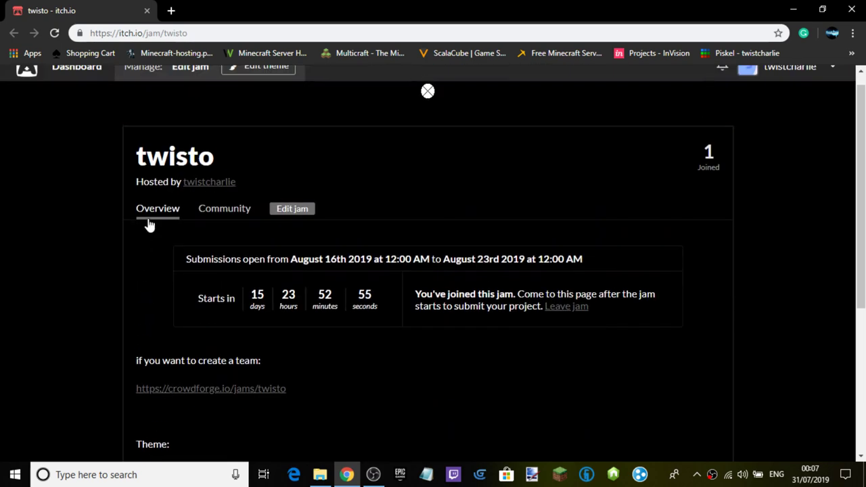
scroll(176, 234, "up", 1)
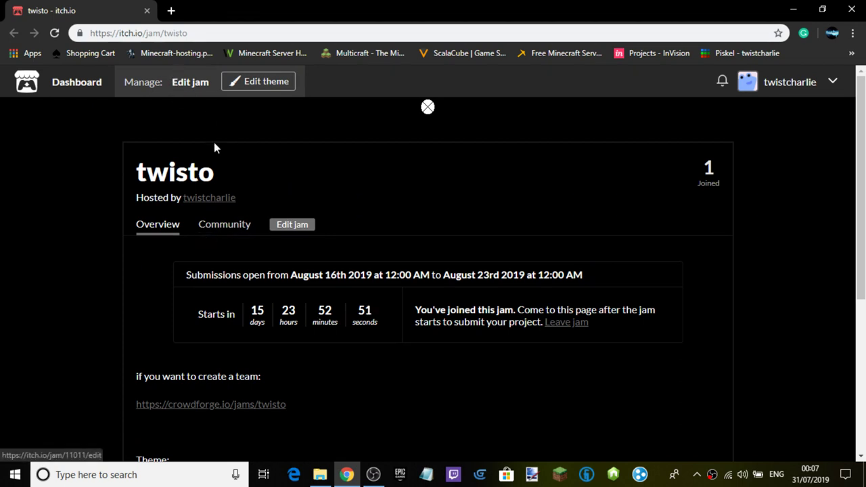
Copy the twisto jam URL and paste the invite message into a new tab's address bar
left_click(221, 33)
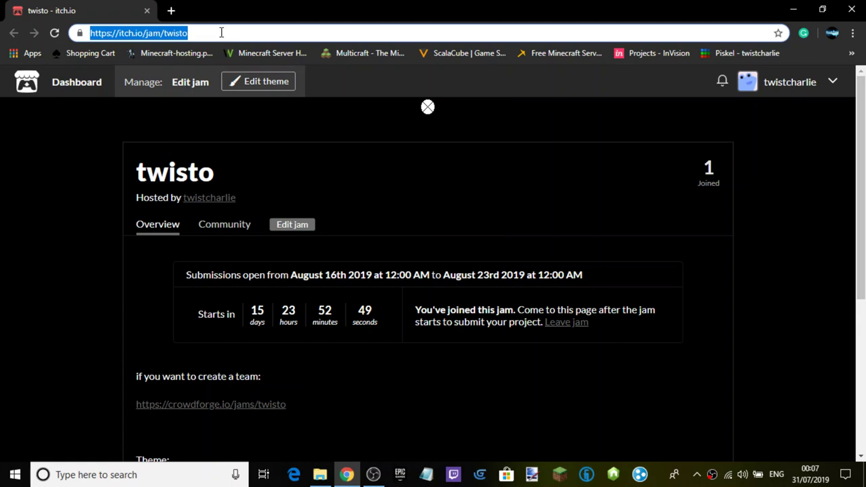
left_click(171, 10)
type("come and join mine twisto game jam here is link https://itch.io/jam/twisto")
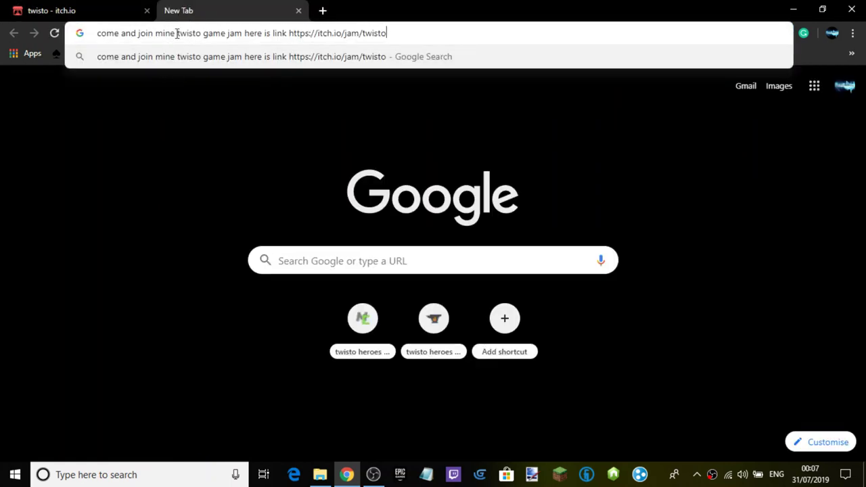
Correct 'mine' to 'my' in the invite, select the whole message, and close the scratch tab
key("BackSpace")
key("BackSpace")
key("BackSpace")
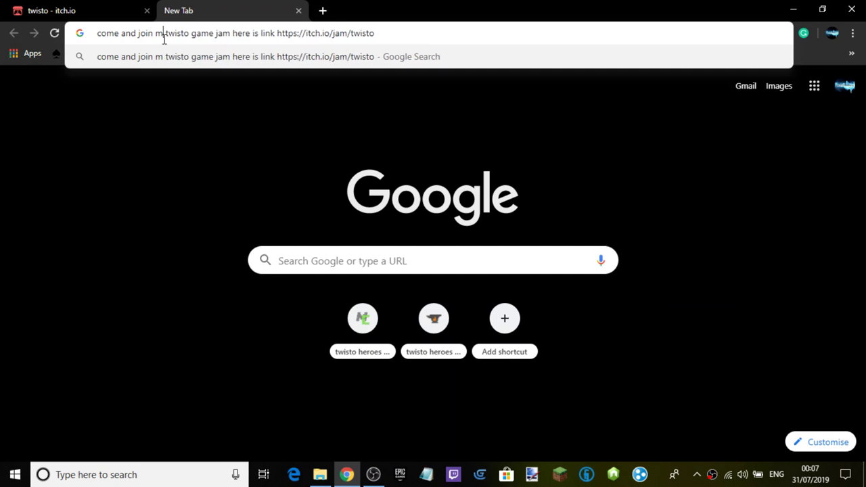
type("y")
left_click_drag(406, 34, 2, 35)
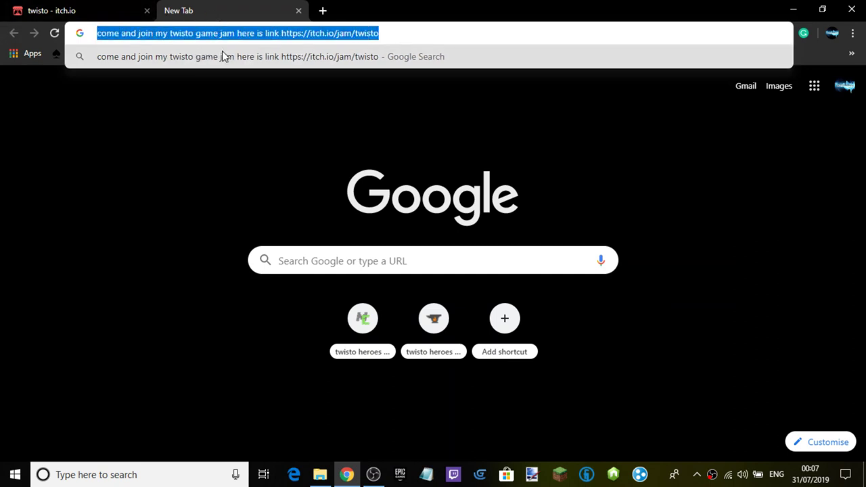
left_click(299, 11)
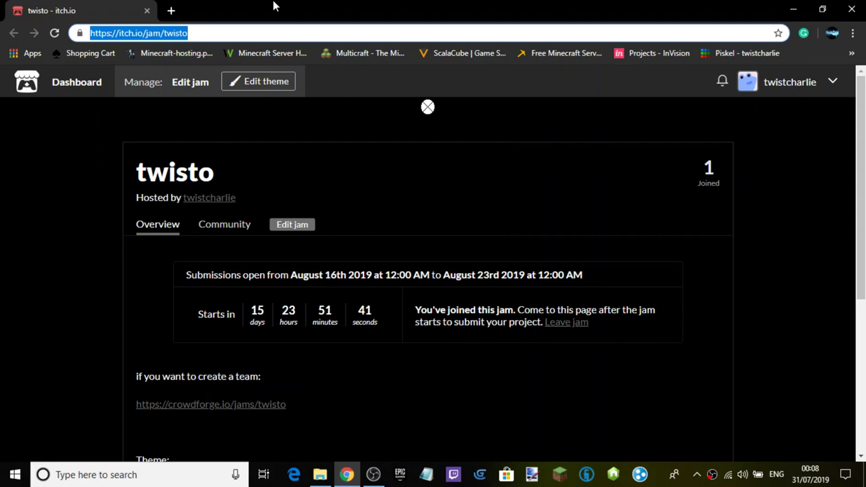
left_click(362, 157)
scroll(366, 185, "down", 1)
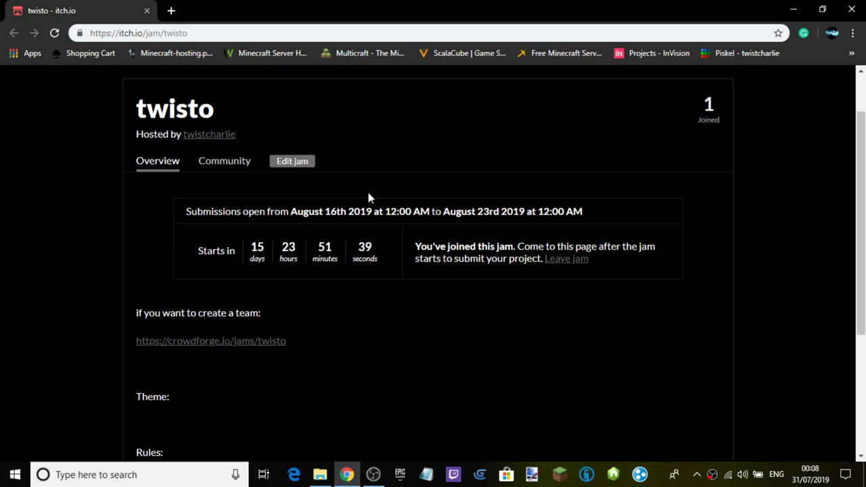
scroll(368, 193, "up", 1)
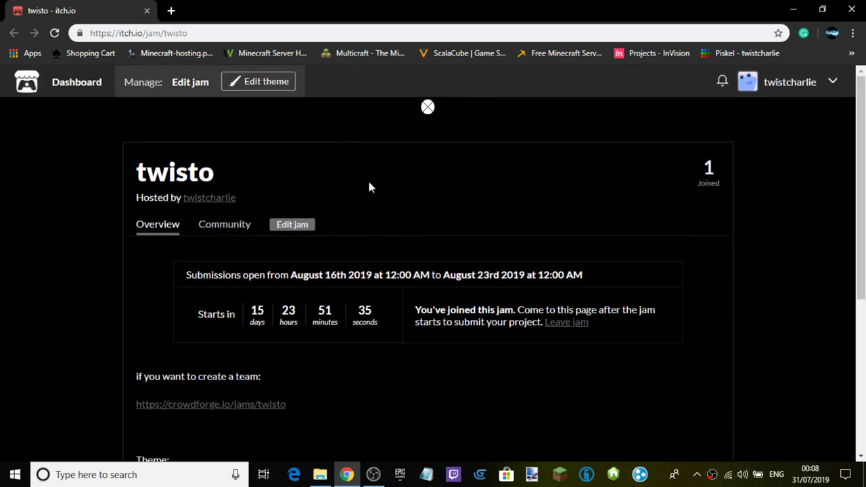
scroll(372, 186, "down", 1)
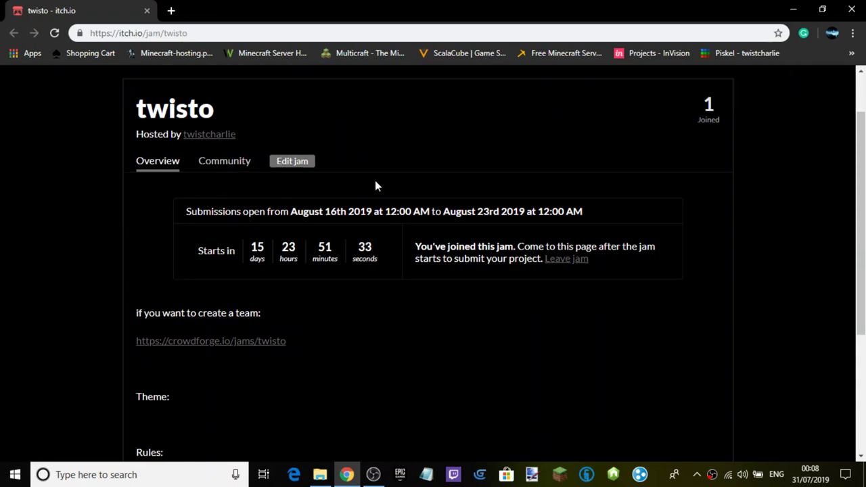
scroll(376, 184, "up", 1)
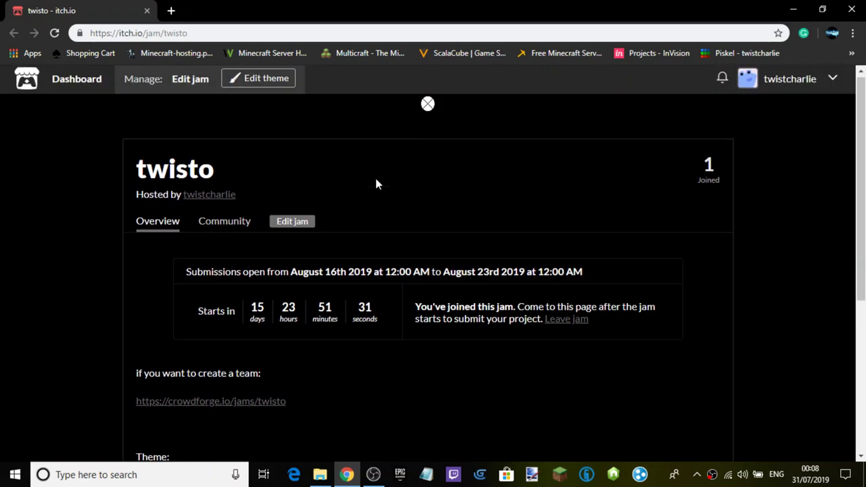